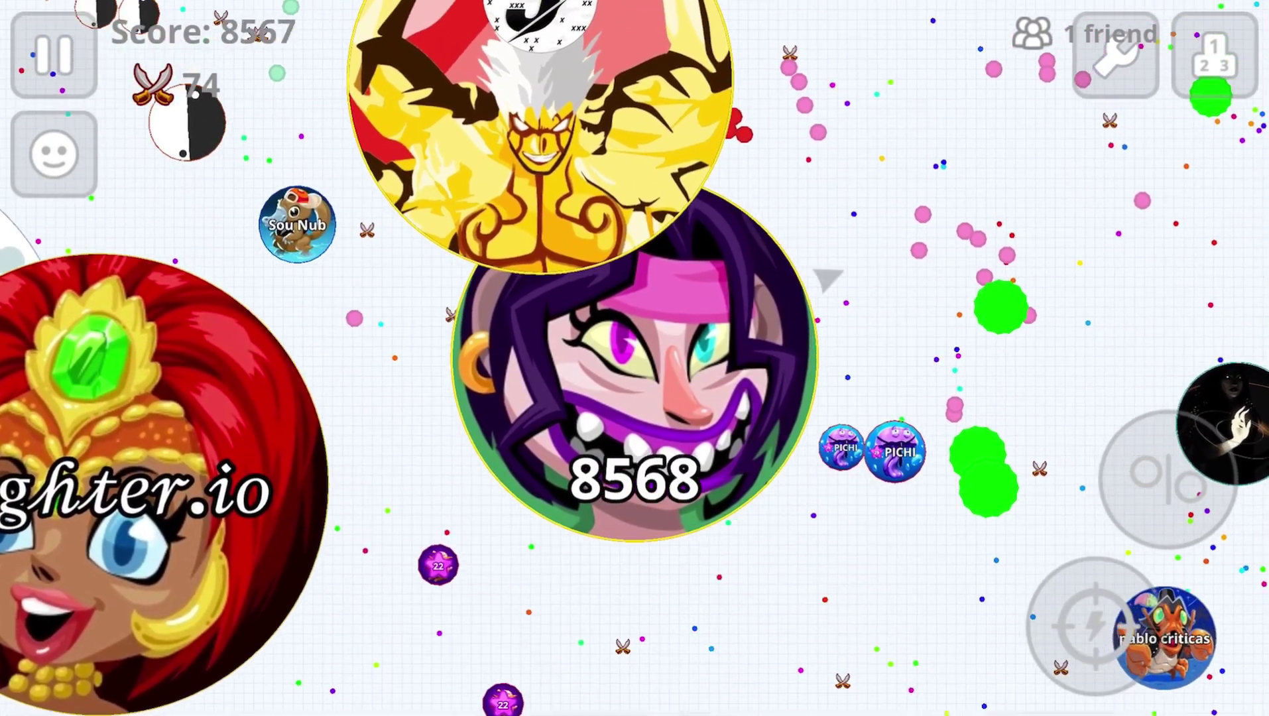
key("space")
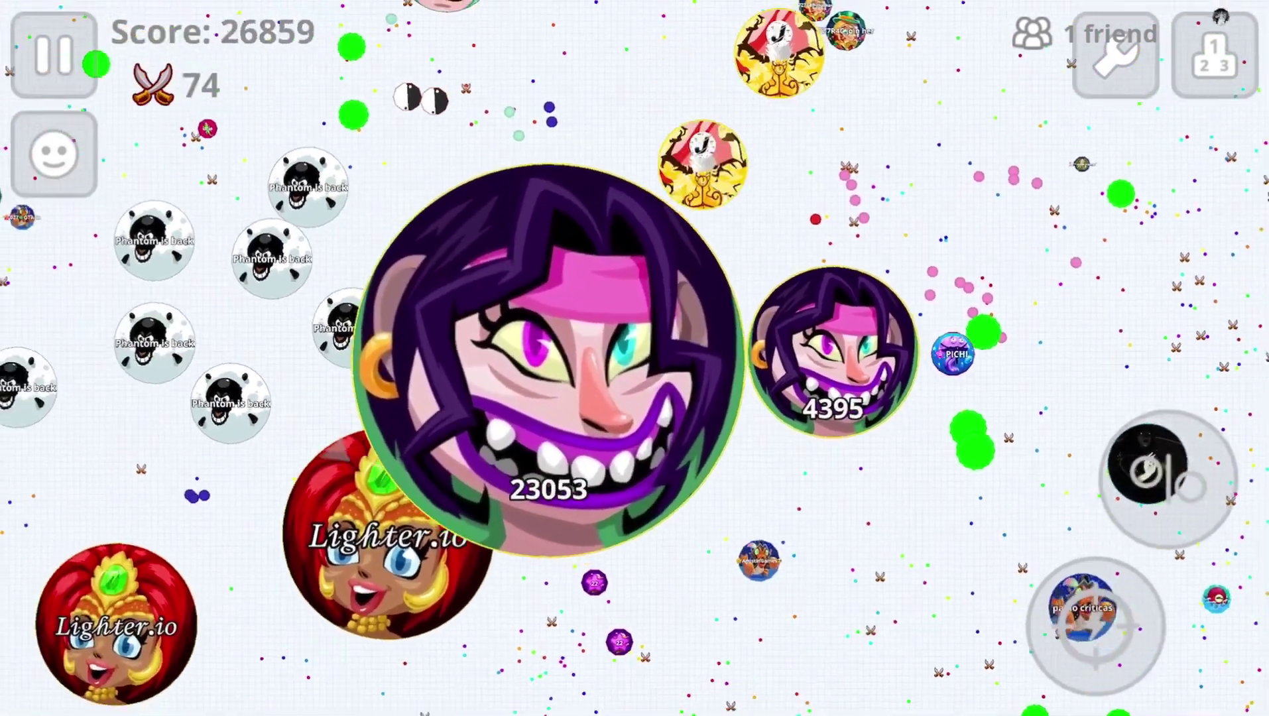
key("space")
key("space")
key("space")
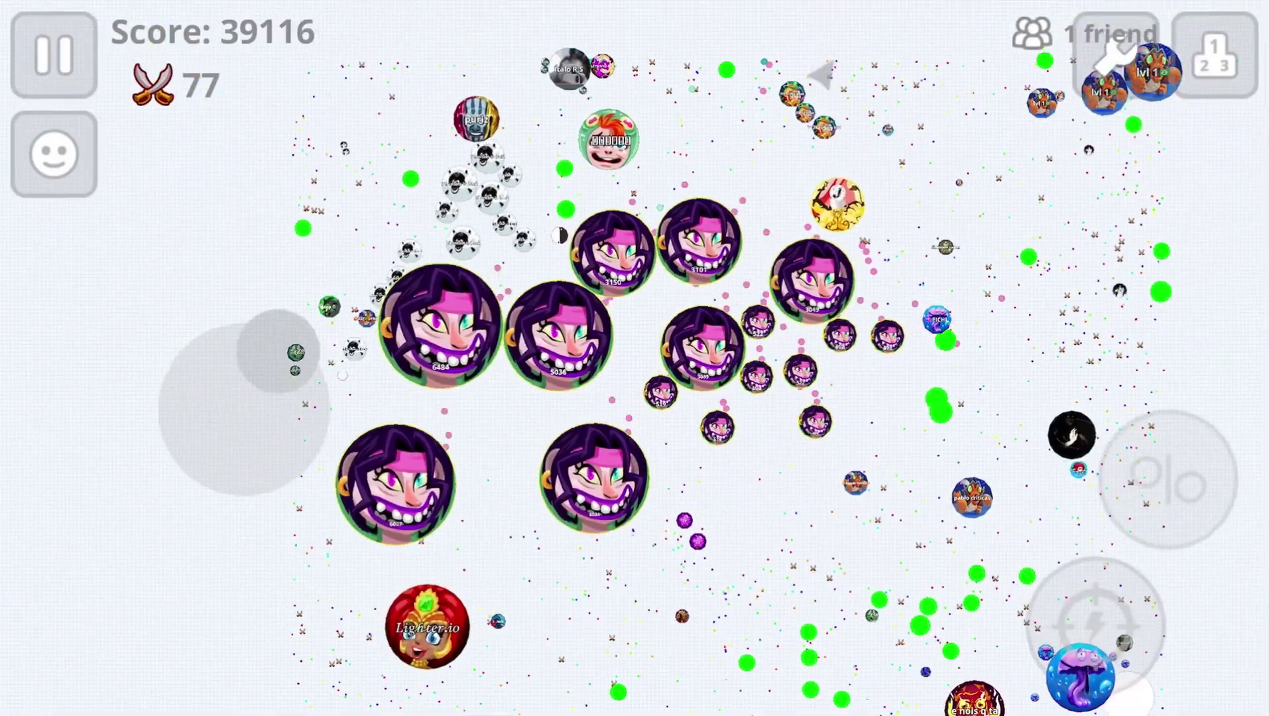
mouse_move(246, 409)
left_mouse_down()
mouse_move(305, 433)
mouse_move(315, 417)
left_mouse_up()
key("space")
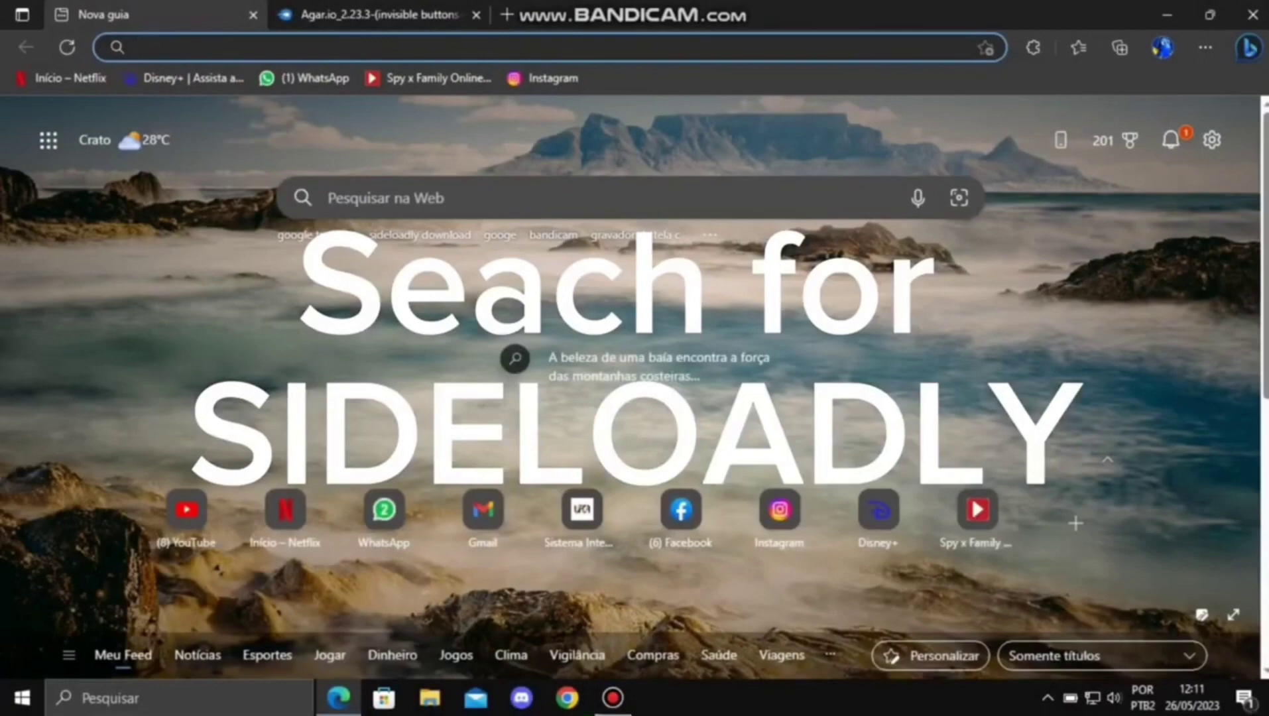
Step: Search the web for "sideloadly download" and open the official sideloadly.io site
type("sideloadly download")
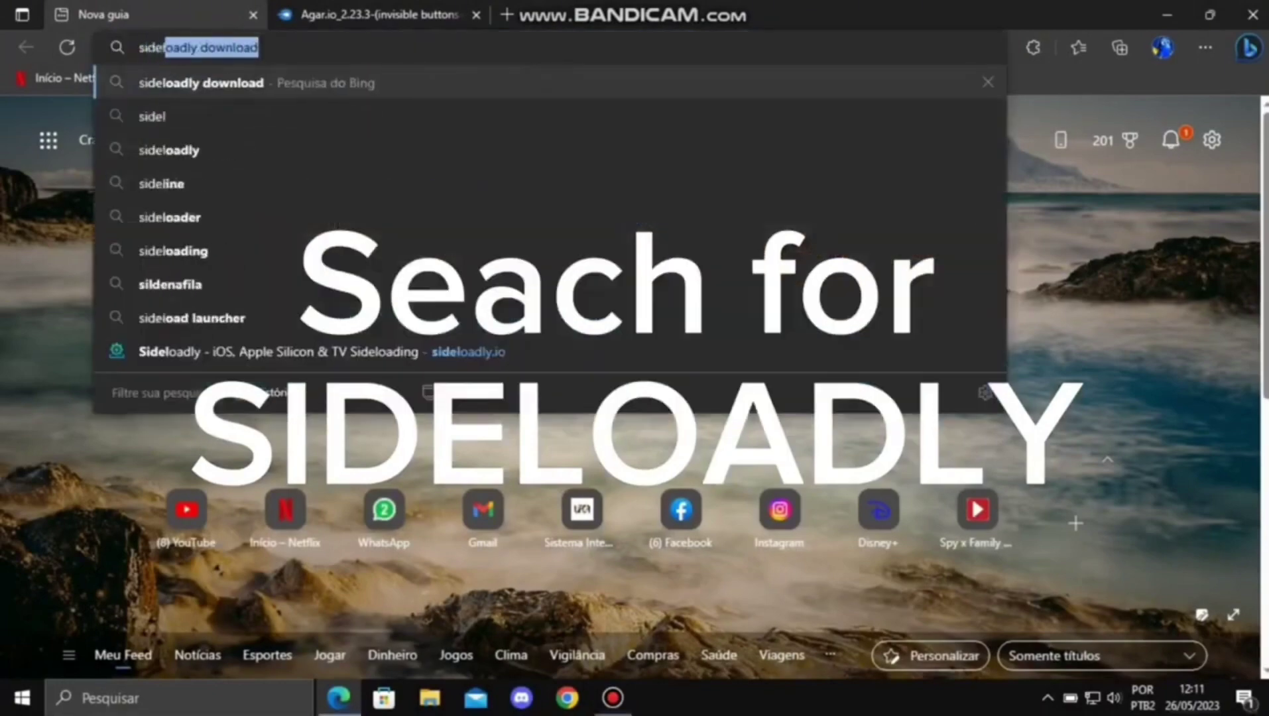
key("Return")
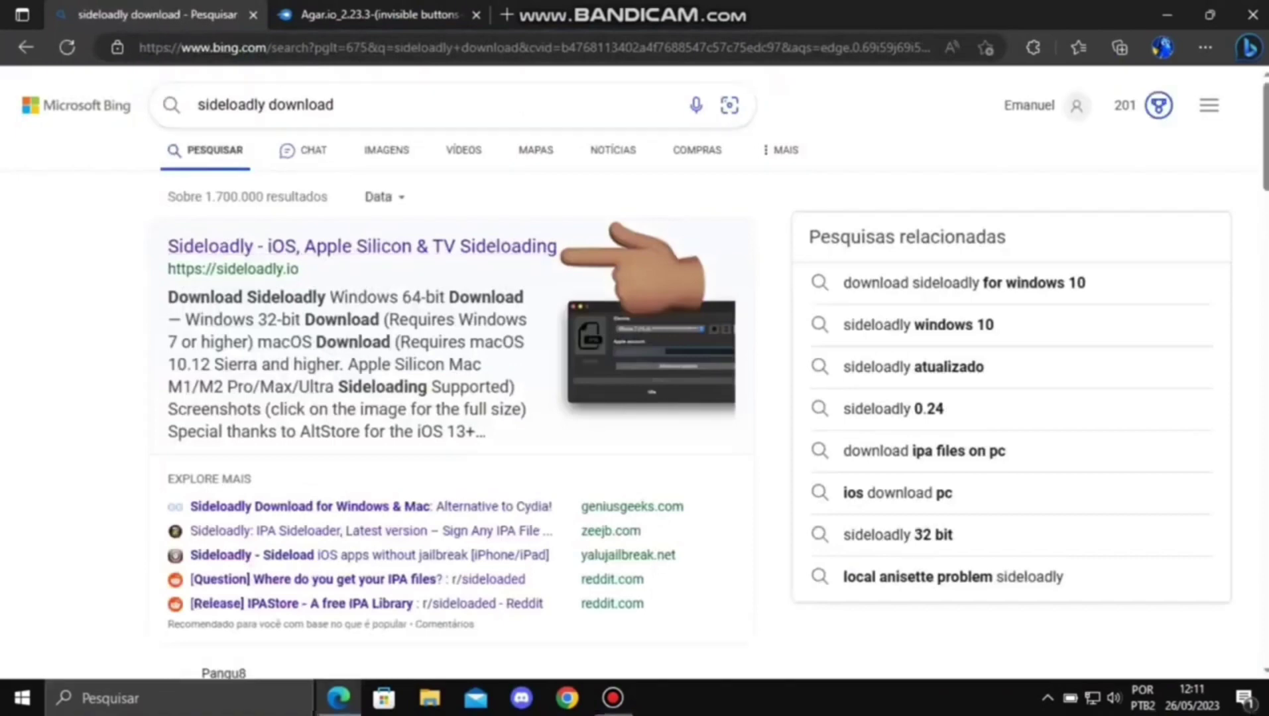
left_click(362, 246)
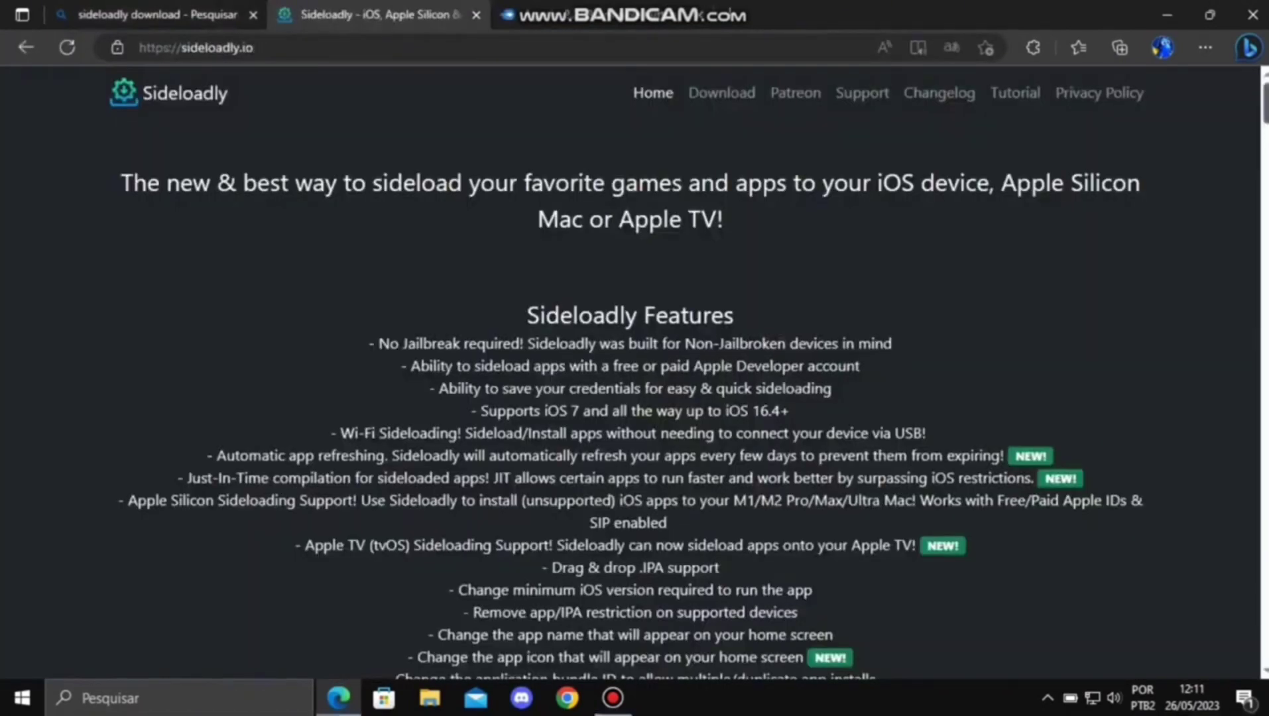
Step: Download the iTunes x64 installer linked in the Important Windows Tasks notice and show iTunes64Setup.exe in its folder
scroll(630, 371, "down", 15)
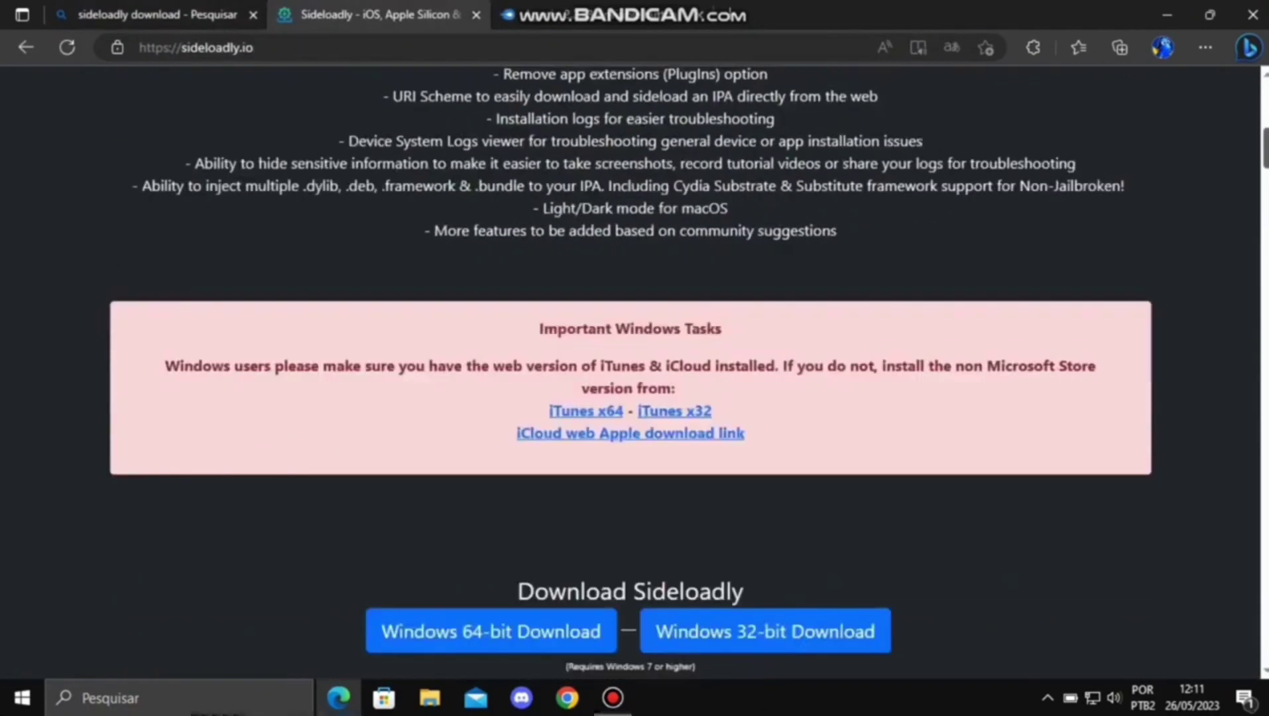
scroll(630, 372, "up", 3)
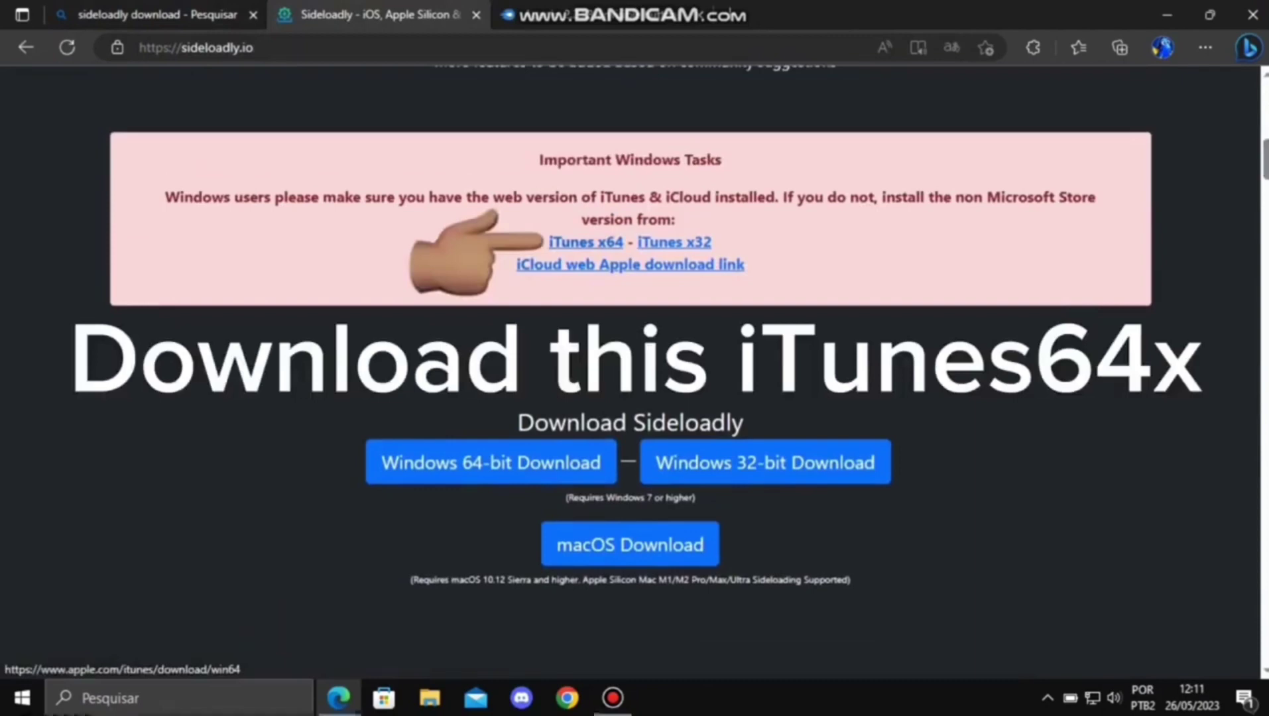
left_click(586, 242)
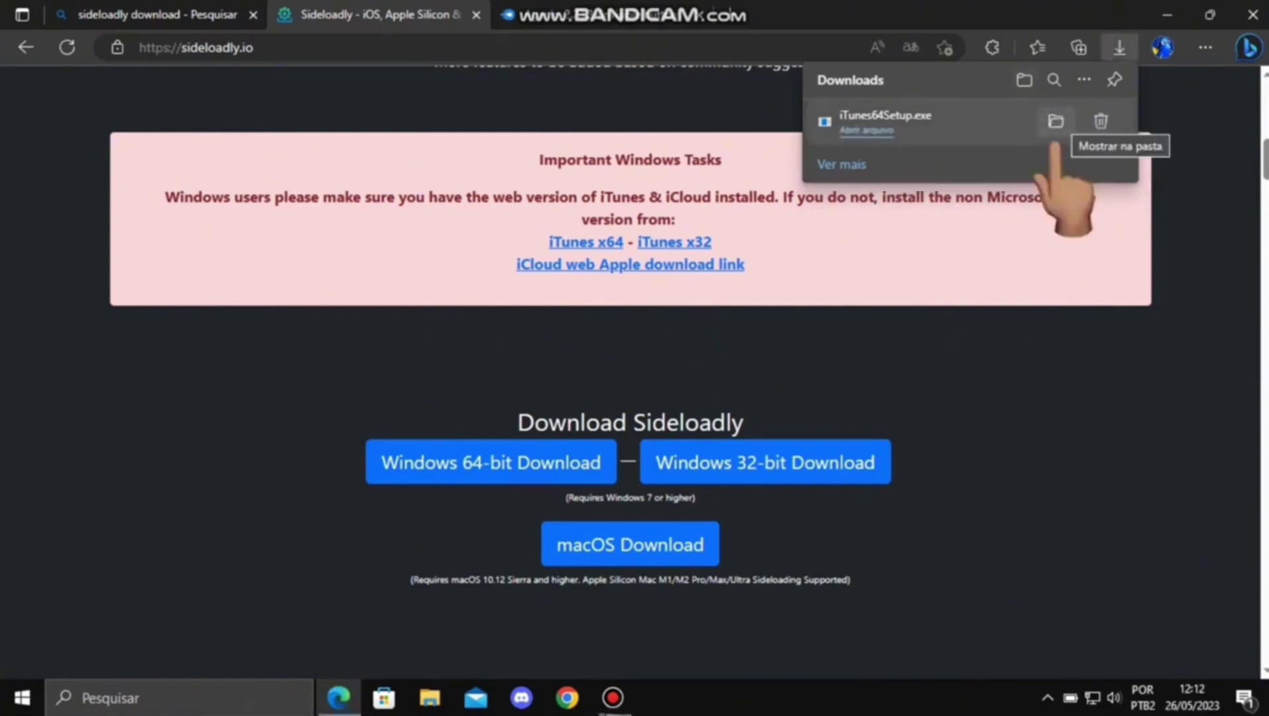
left_click(1055, 121)
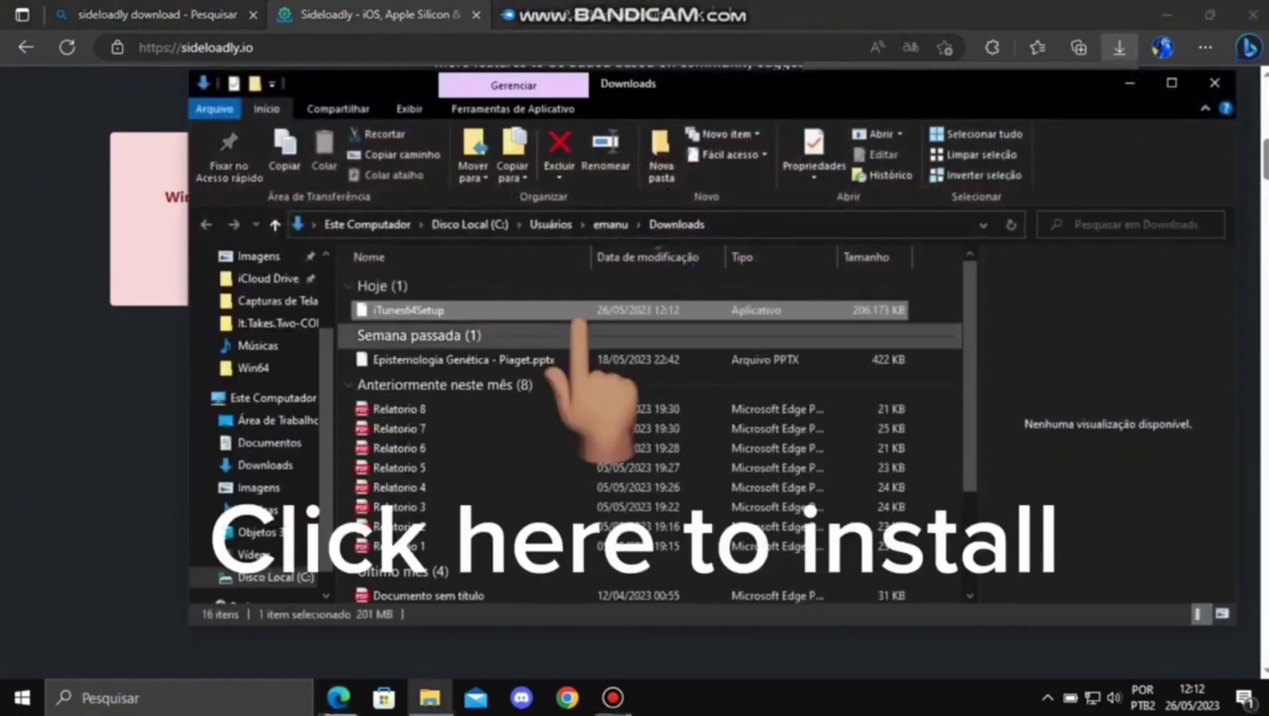
Step: Install iTunes from iTunes64Setup with the default options and open iTunes from the desktop
double_click(579, 311)
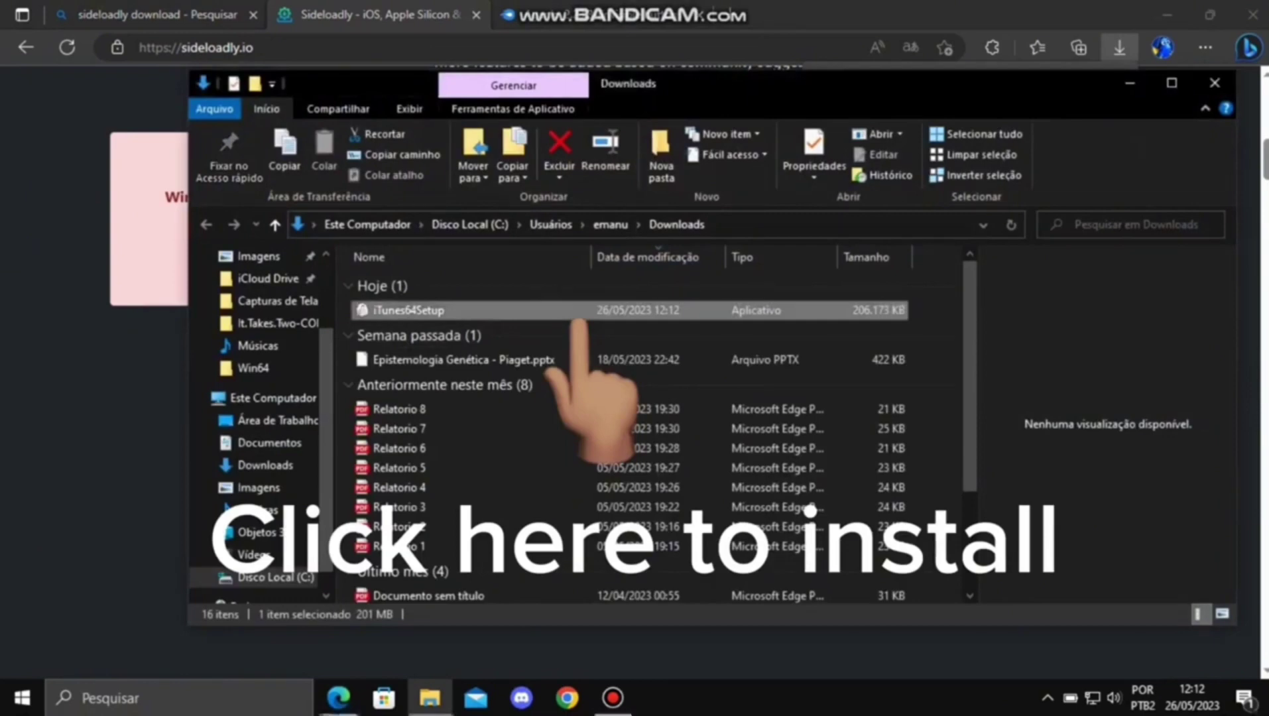
key("Return")
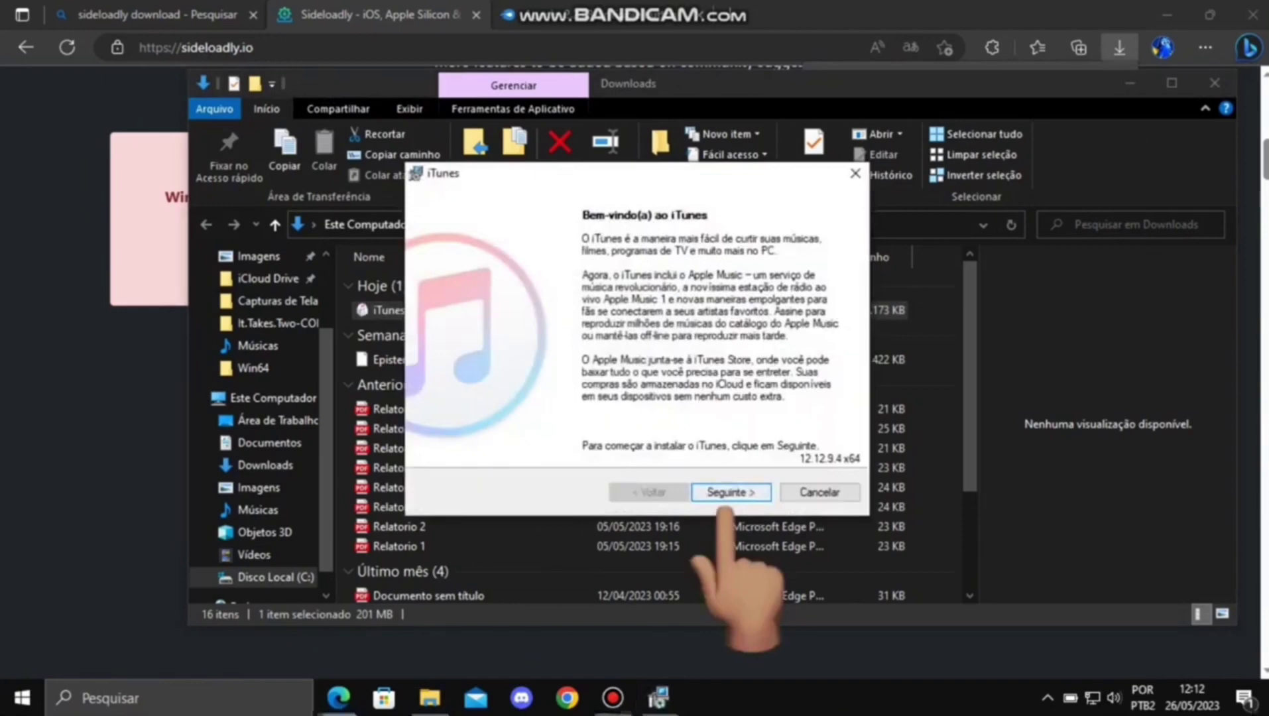
left_click(729, 492)
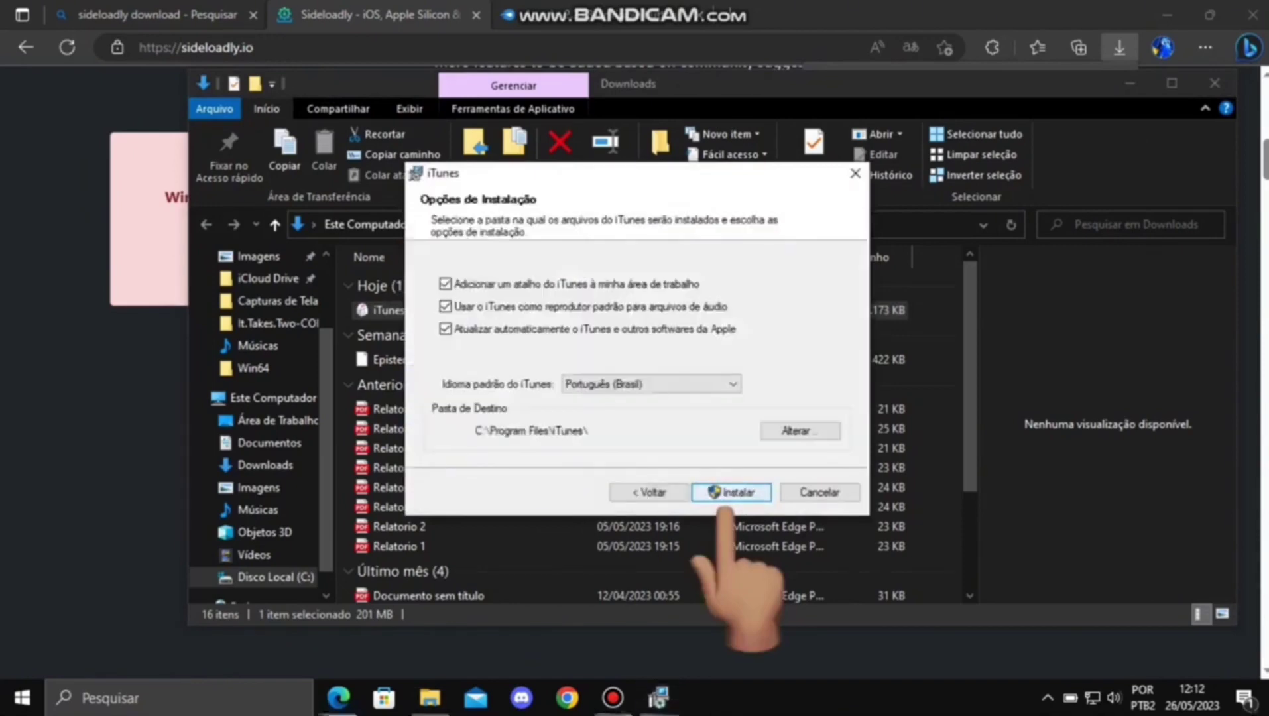
left_click(731, 492)
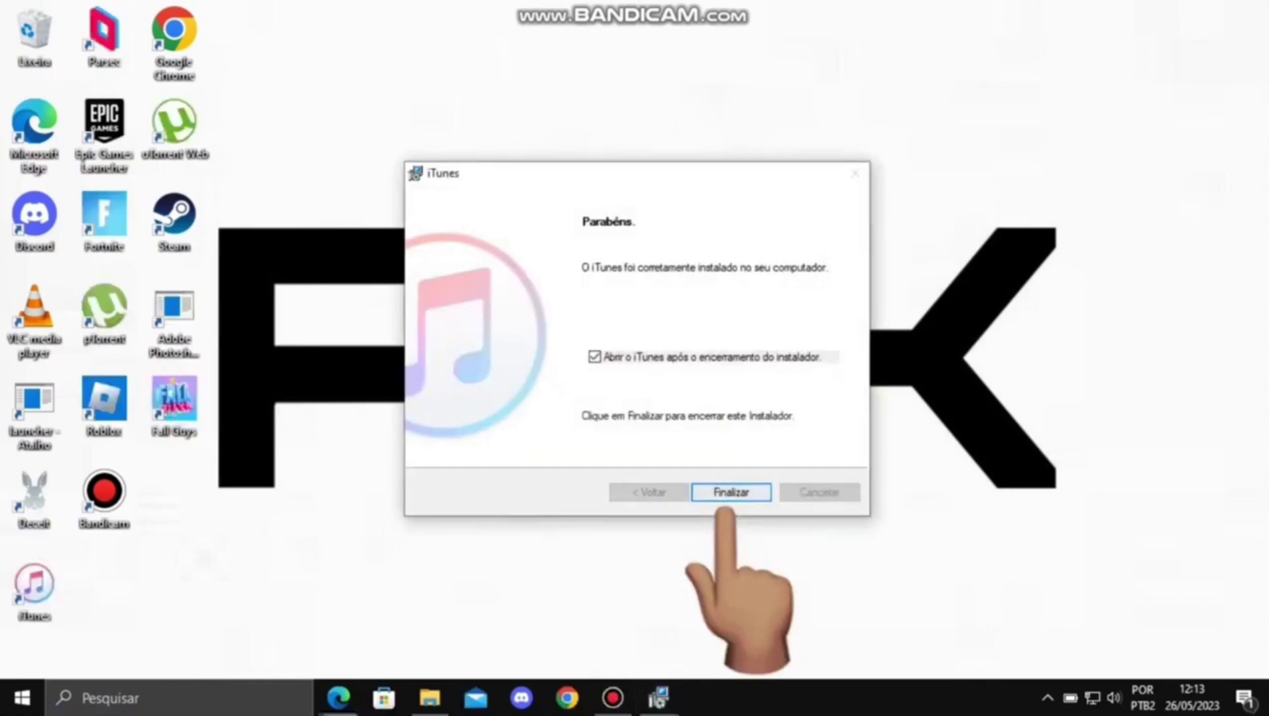
left_click(731, 492)
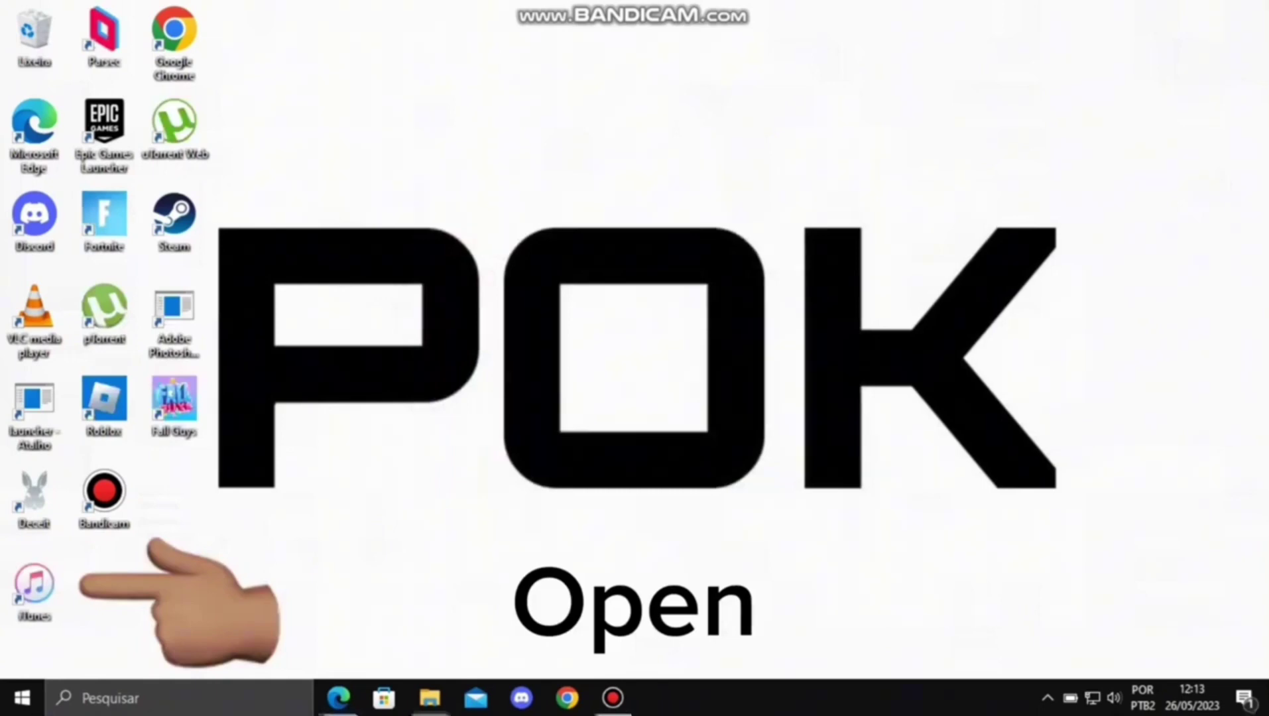
double_click(35, 589)
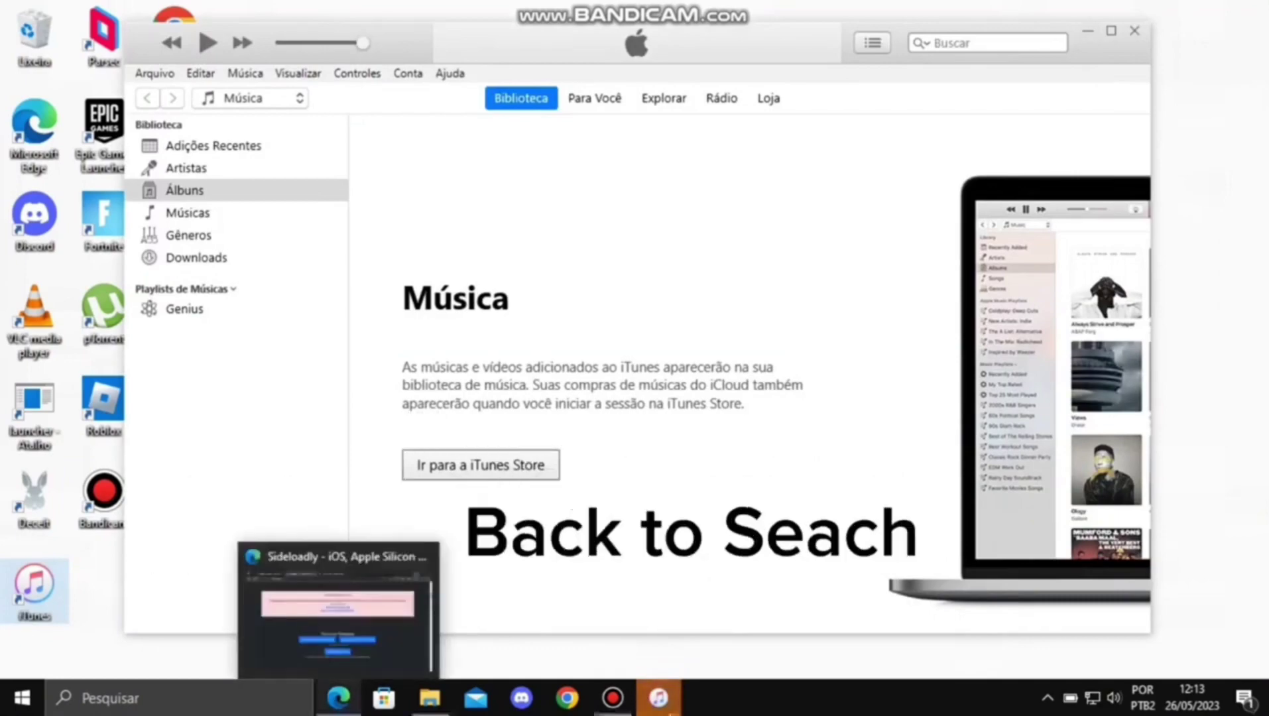
Step: Switch back to Edge, download the Windows 64-bit version of Sideloadly and show SideloadlySetup64.exe in its folder
left_click(338, 698)
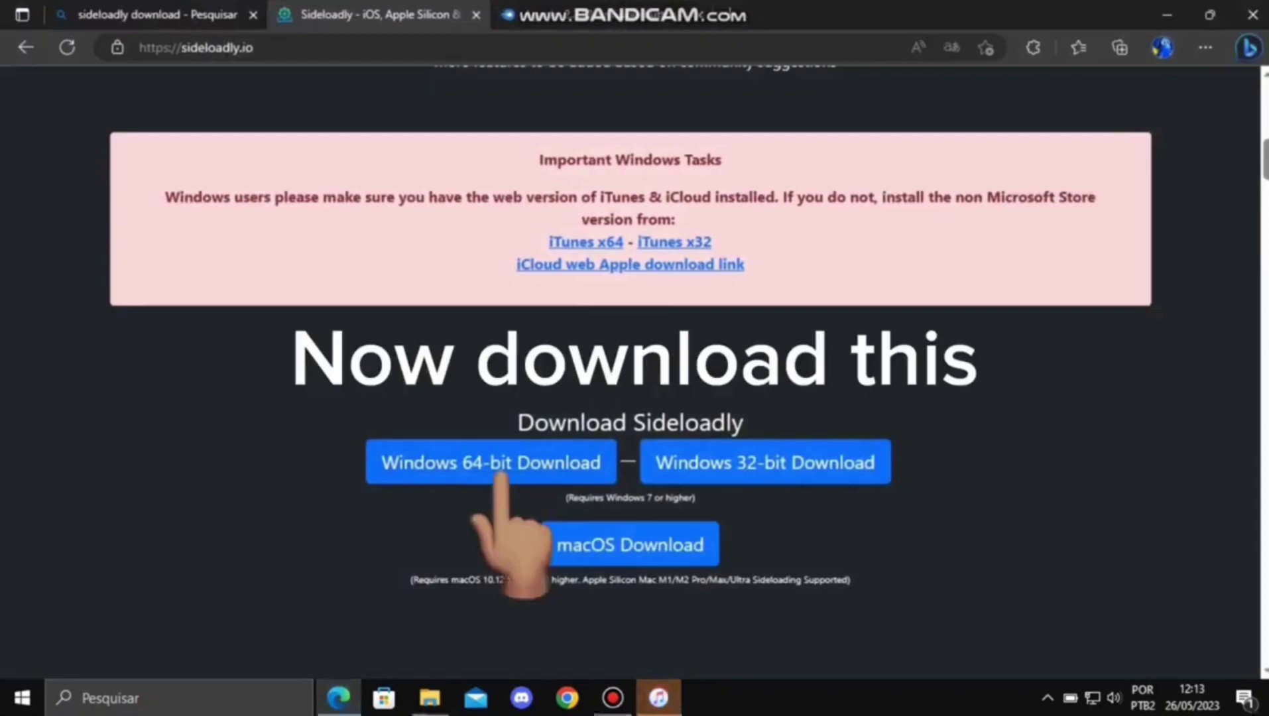
left_click(499, 473)
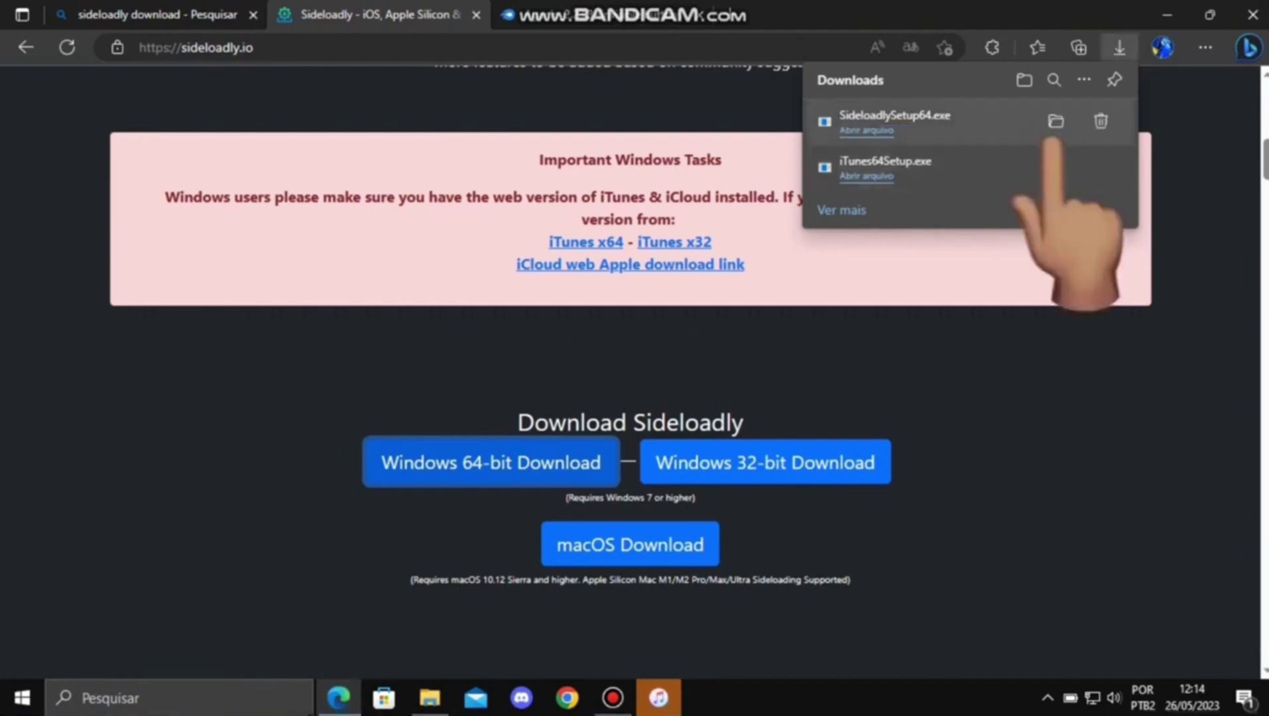
left_click(1055, 121)
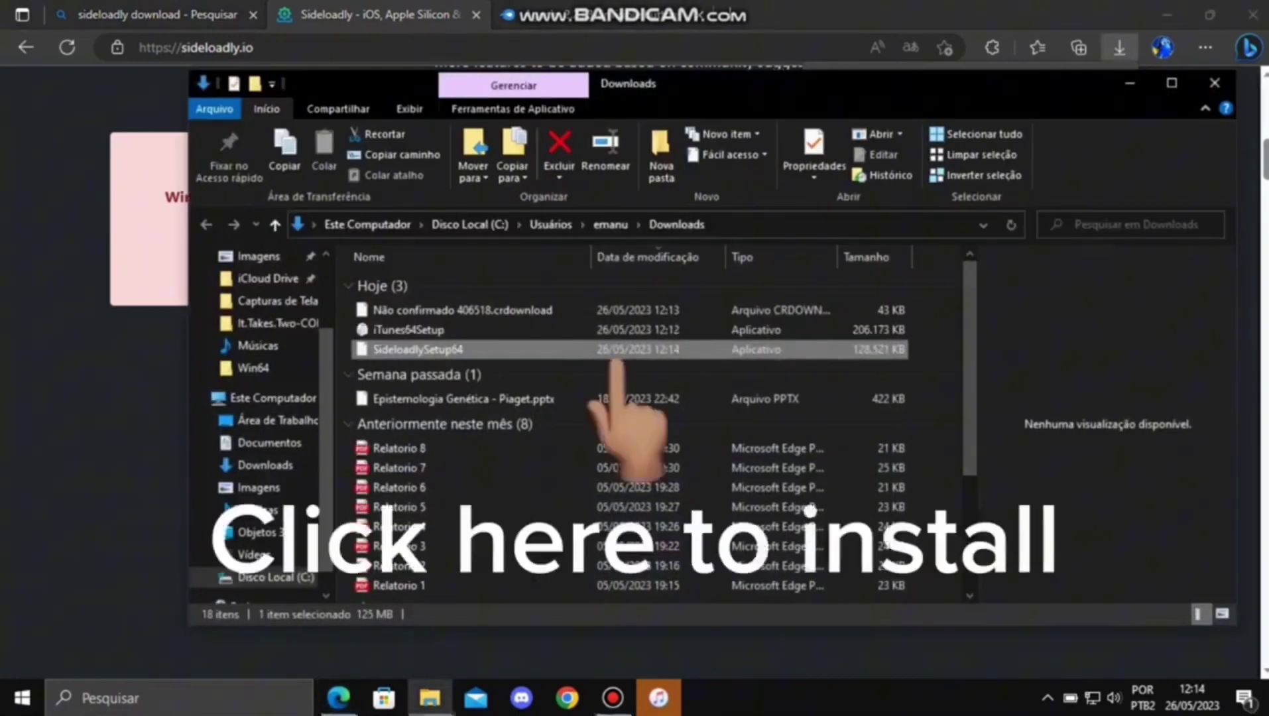
Step: Install Sideloadly v0.42 from SideloadlySetup64 with the default settings, ignoring the sideloadlydaemon.exe write error, and launch it with a desktop shortcut created
double_click(616, 350)
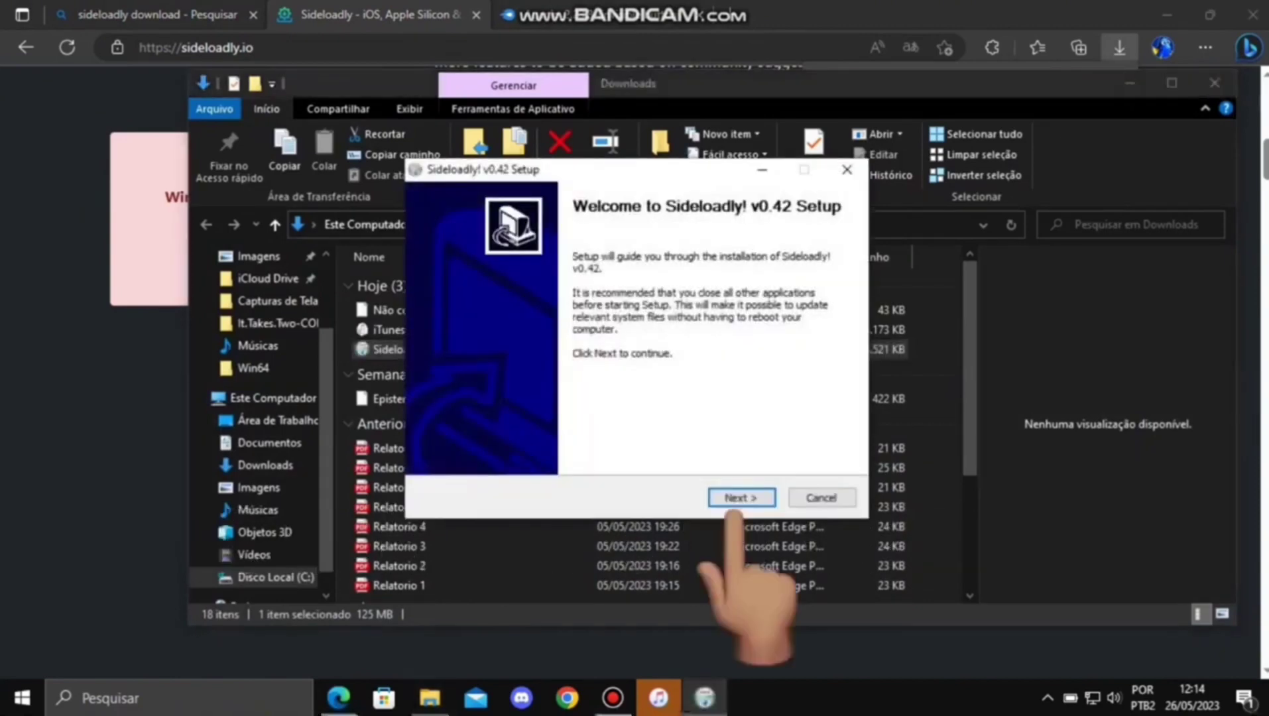
left_click(741, 497)
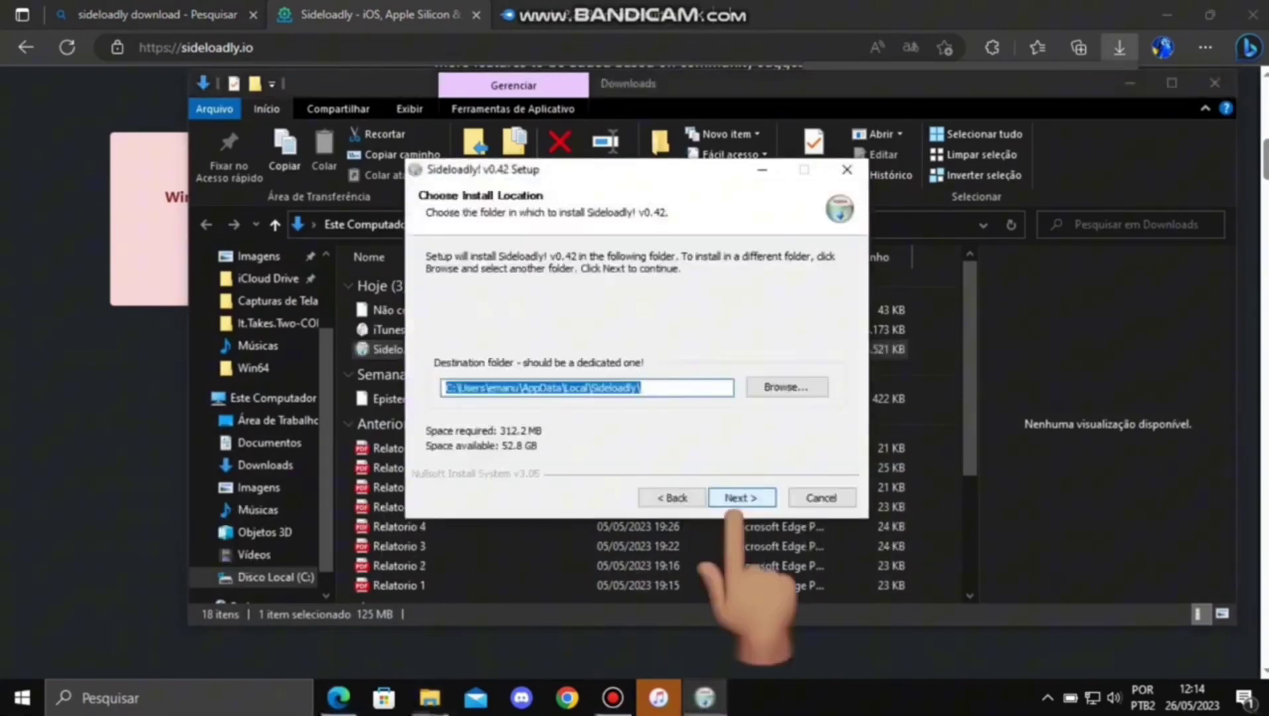
left_click(741, 498)
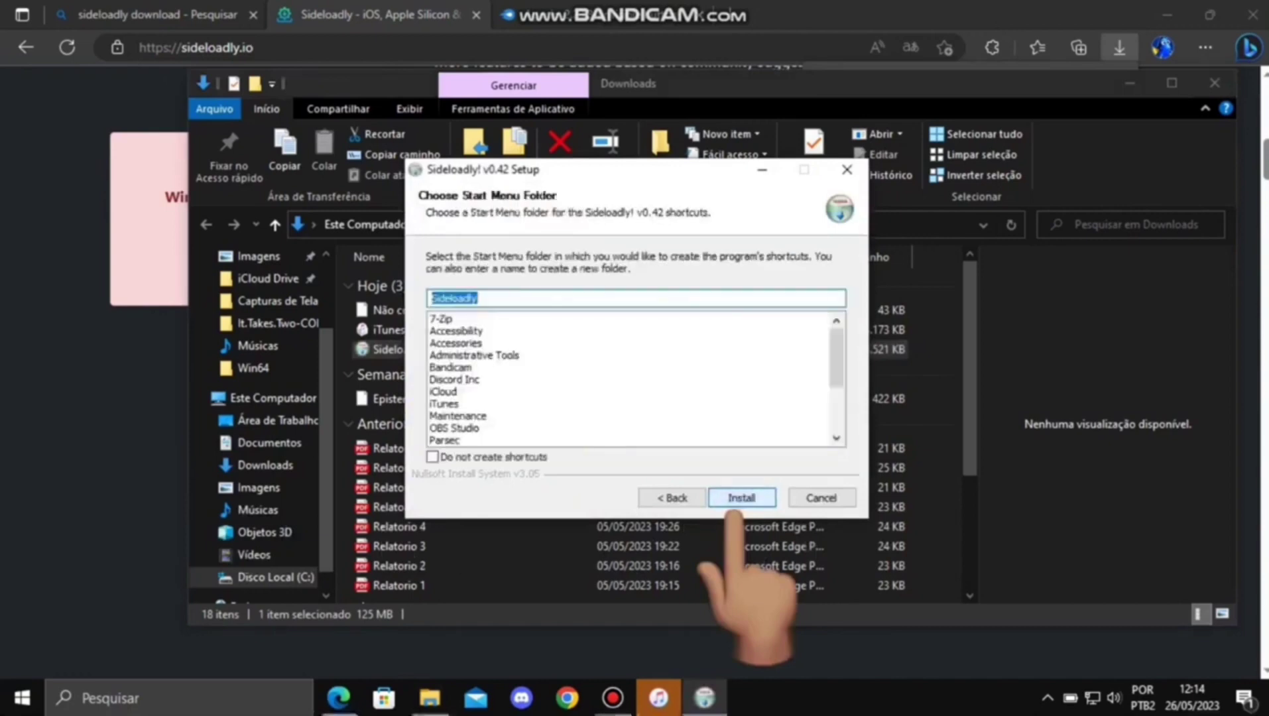
left_click(740, 498)
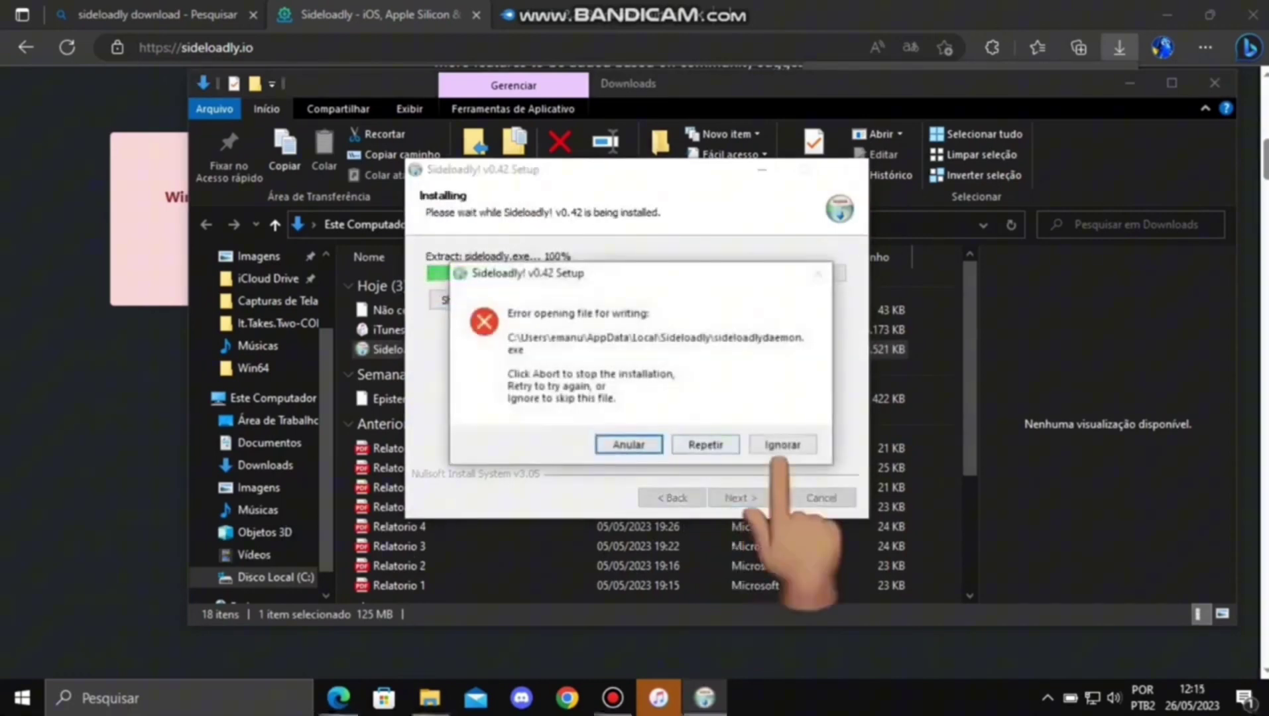
left_click(782, 444)
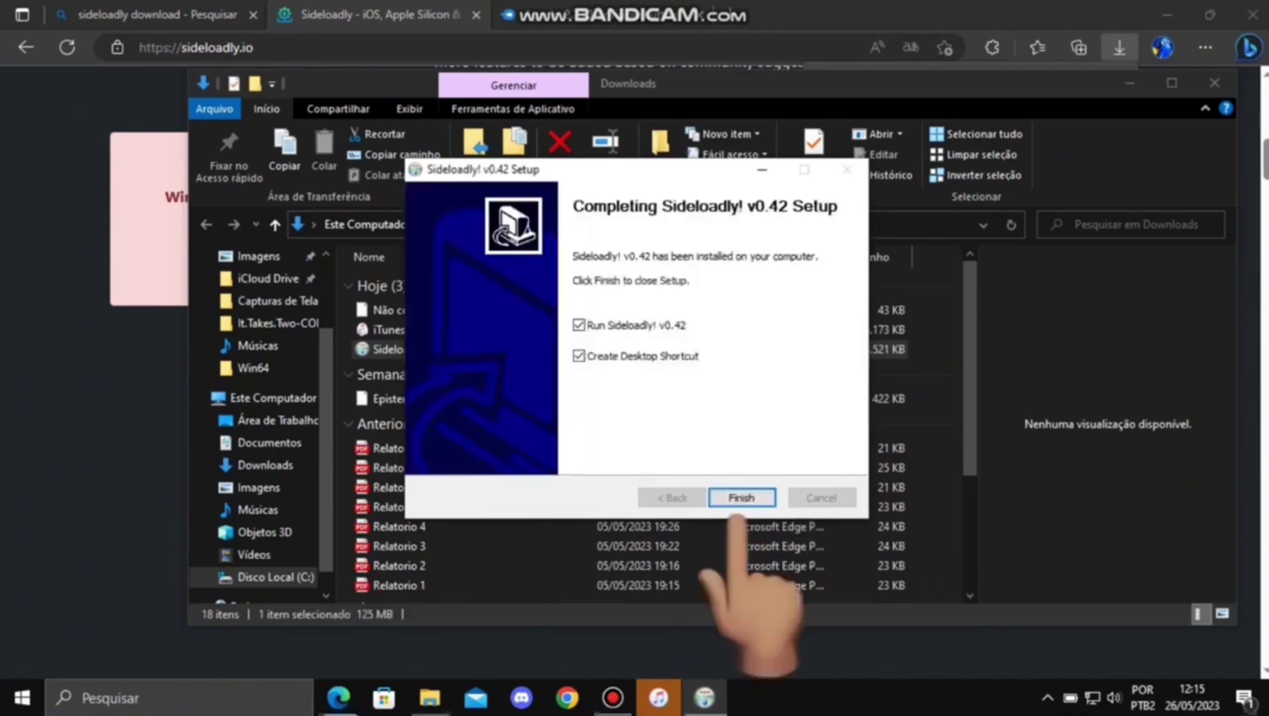
left_click(742, 496)
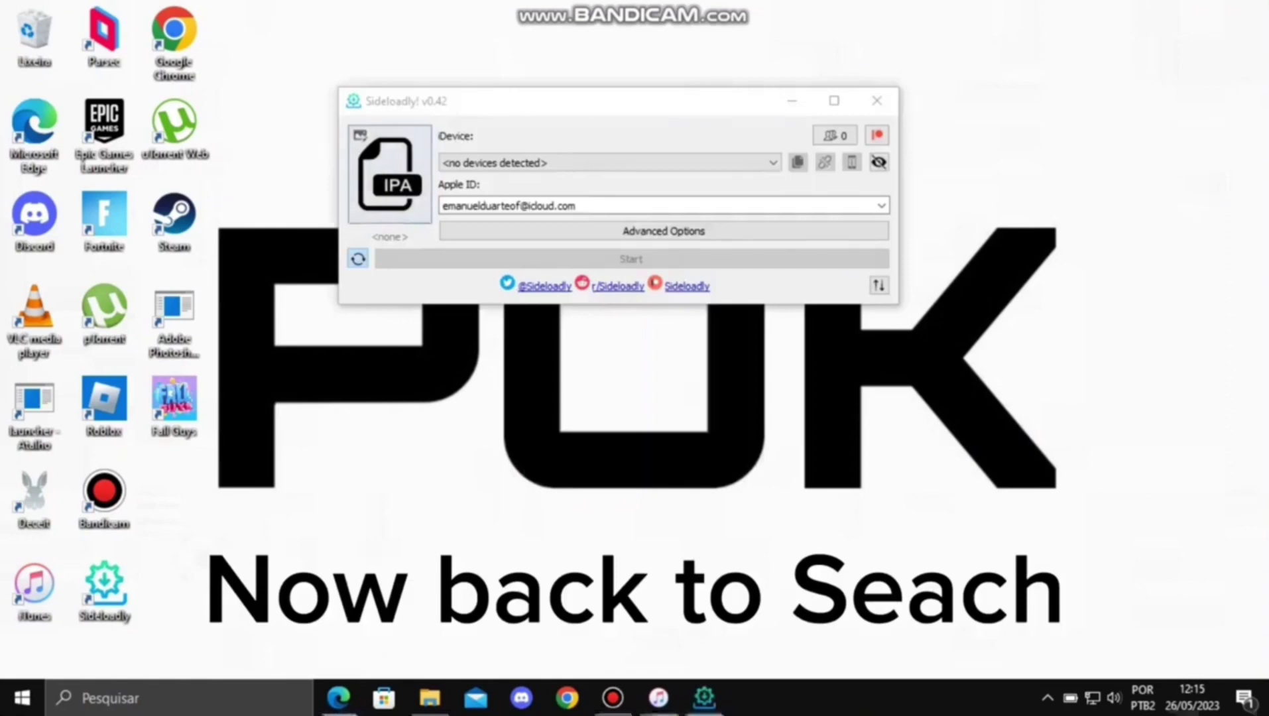
Step: Switch to Edge, download the Agar.io_2.23.3-(invisible buttons+anarky mod).ipa file from its MediaFire page and show it in the Downloads folder
left_click(339, 697)
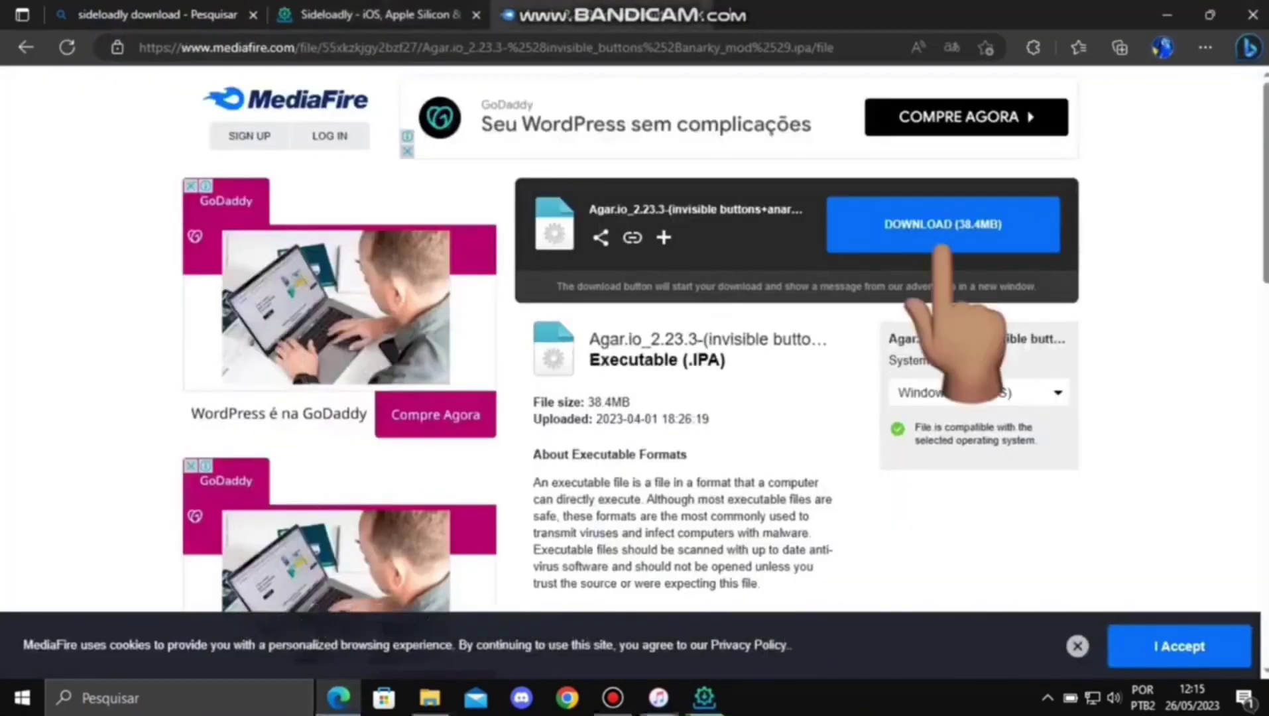
left_click(943, 229)
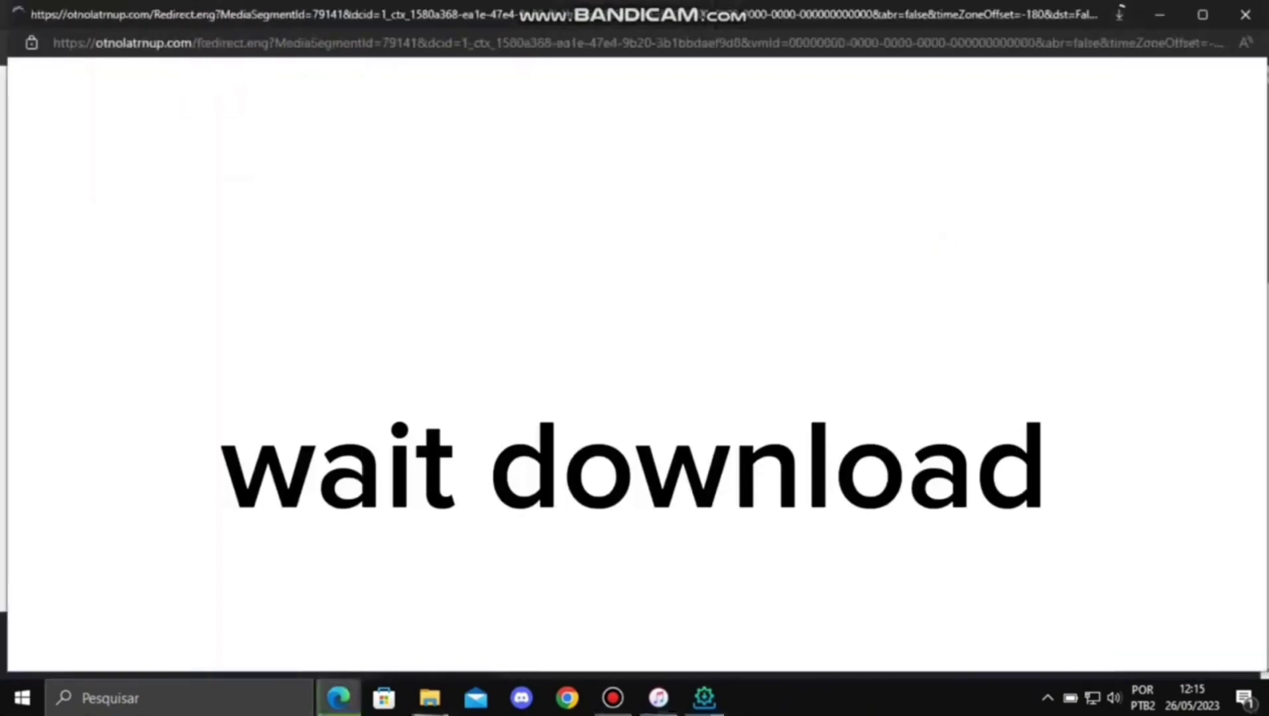
left_click(1160, 15)
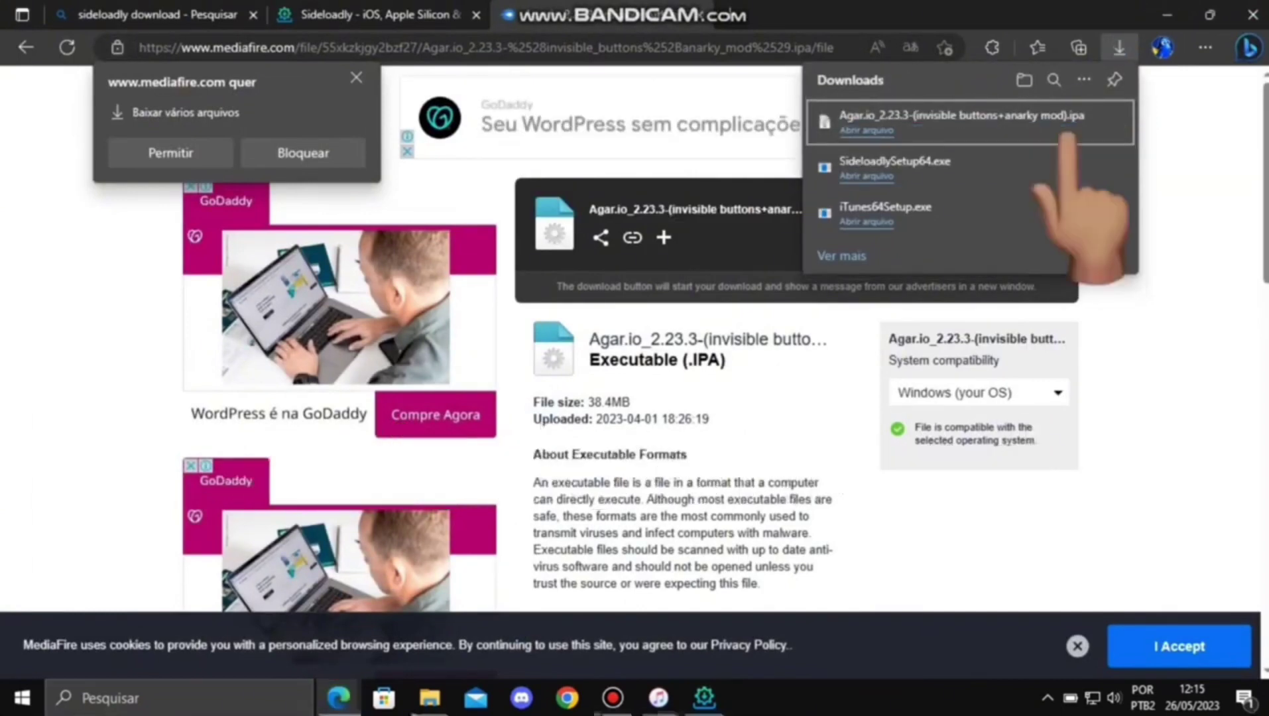
mouse_move(1061, 125)
left_click(1056, 121)
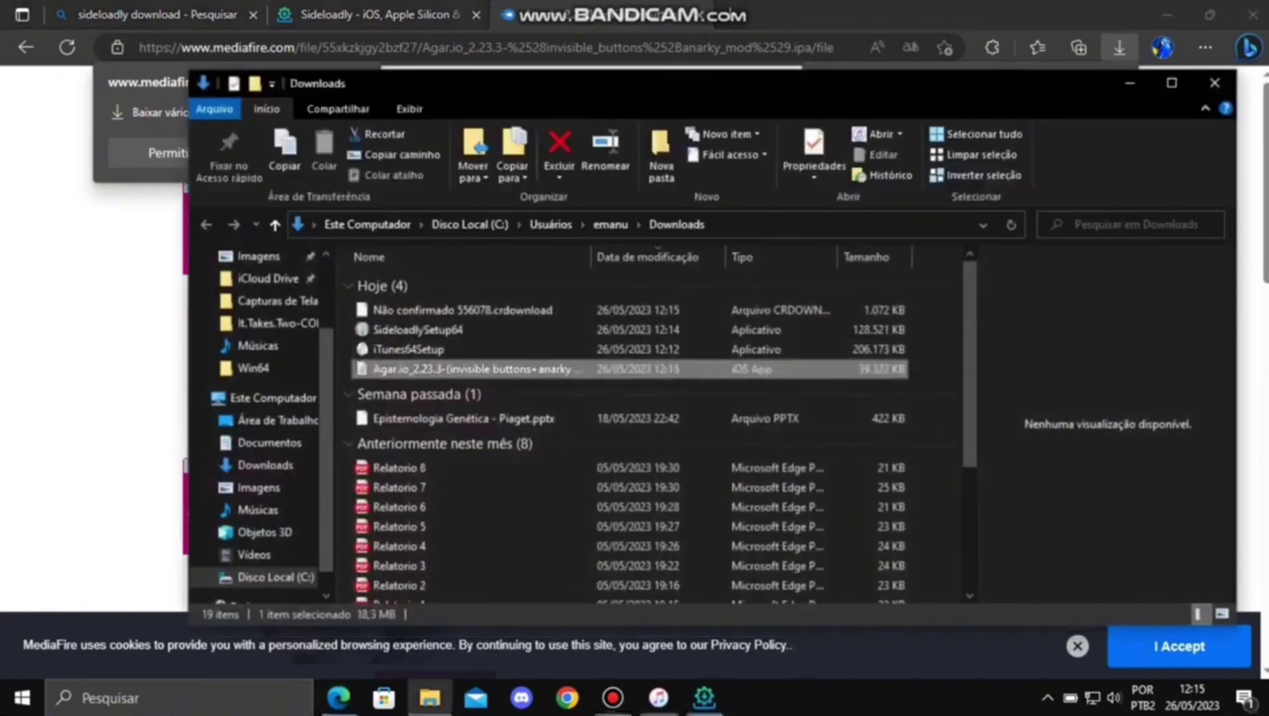
Step: Return to Sideloadly and load the Agar.io_2.23.3-(invisible buttons+anarky mod) IPA file from the Downloads folder
left_click(1167, 15)
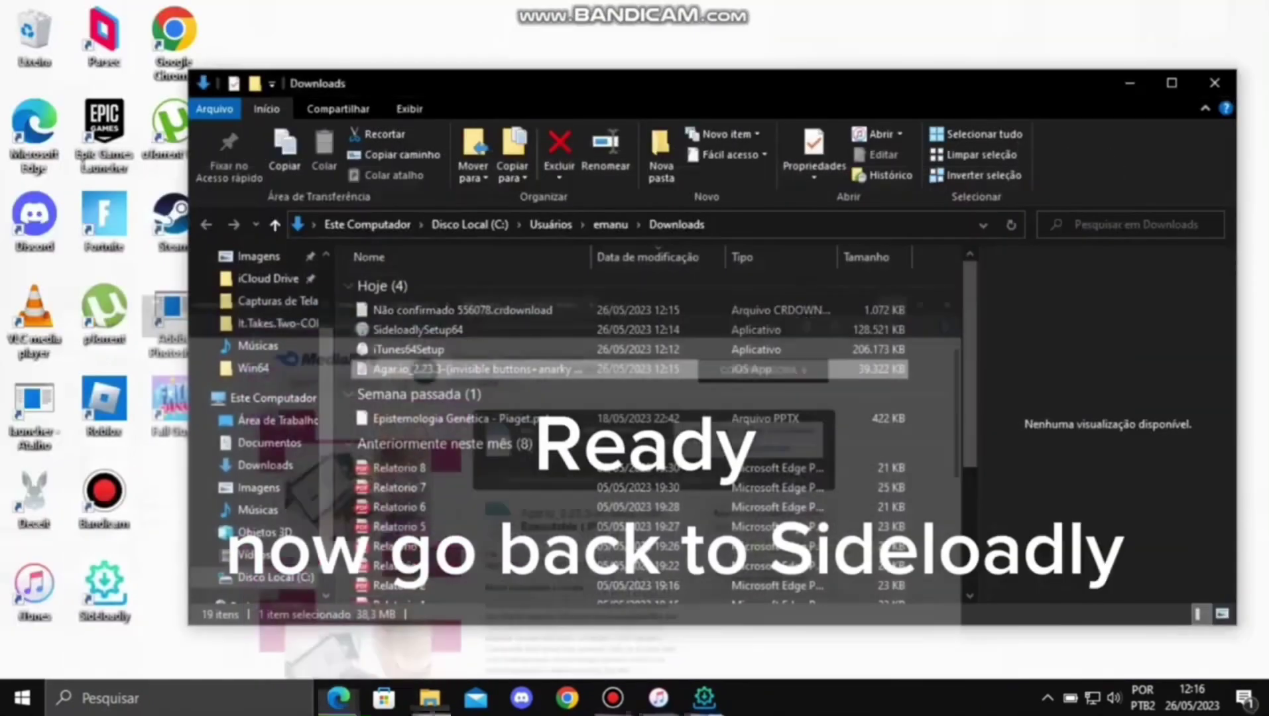
left_click(1129, 83)
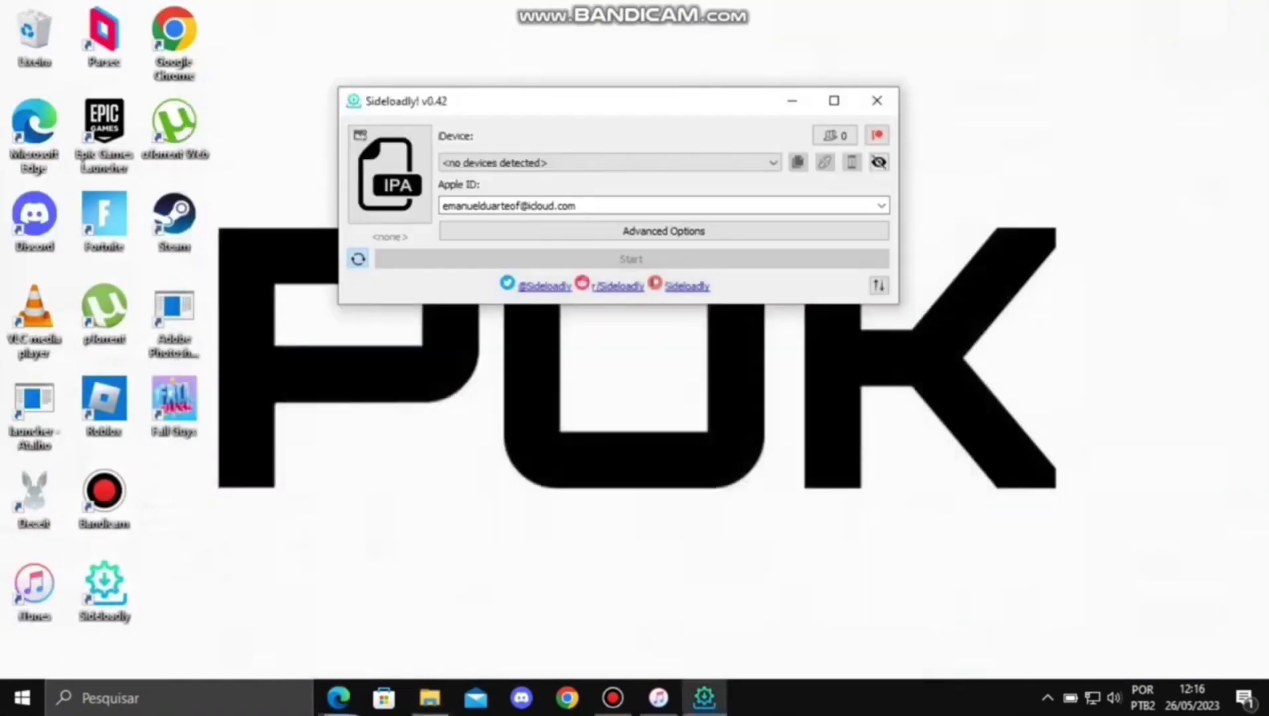
left_click(393, 191)
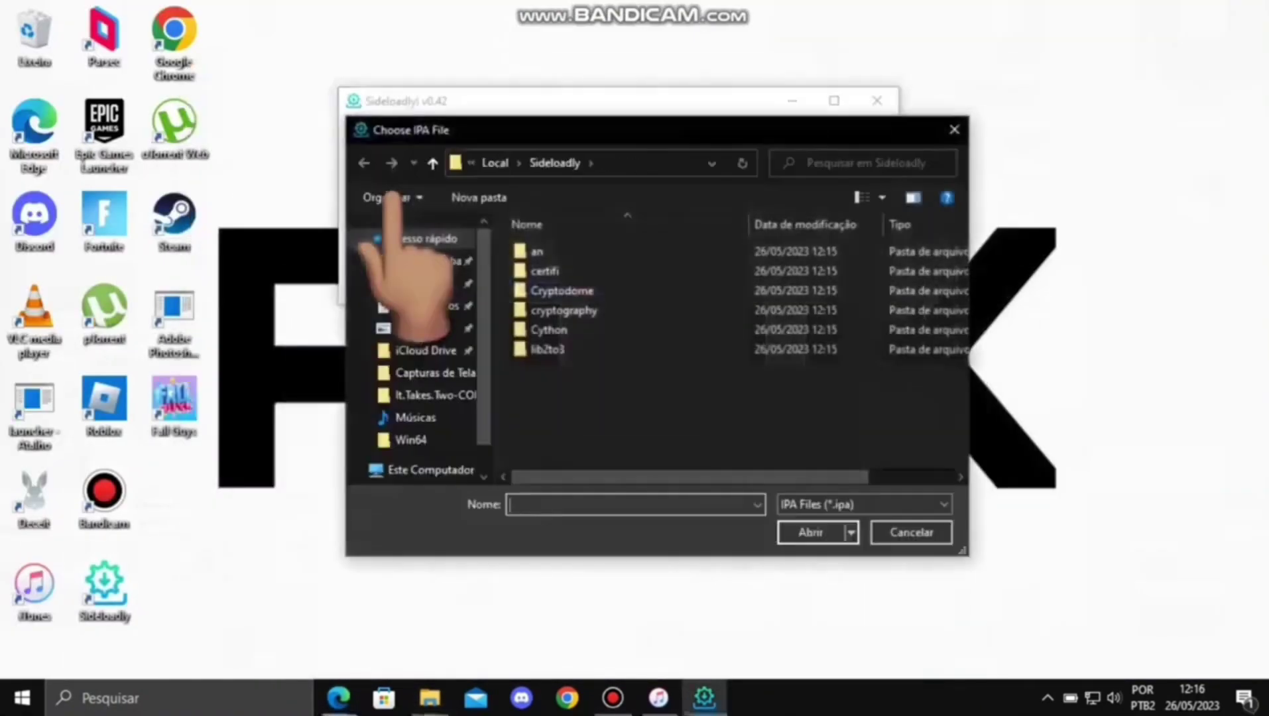
left_click(423, 287)
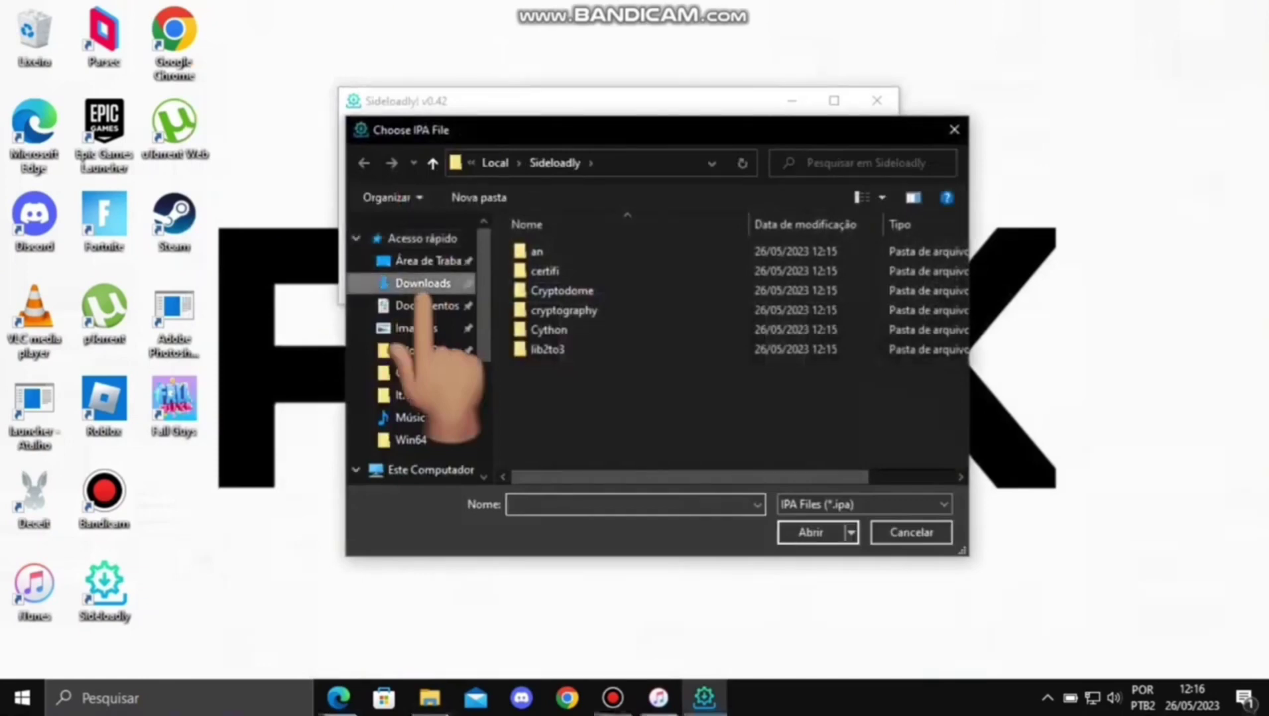
left_click(613, 281)
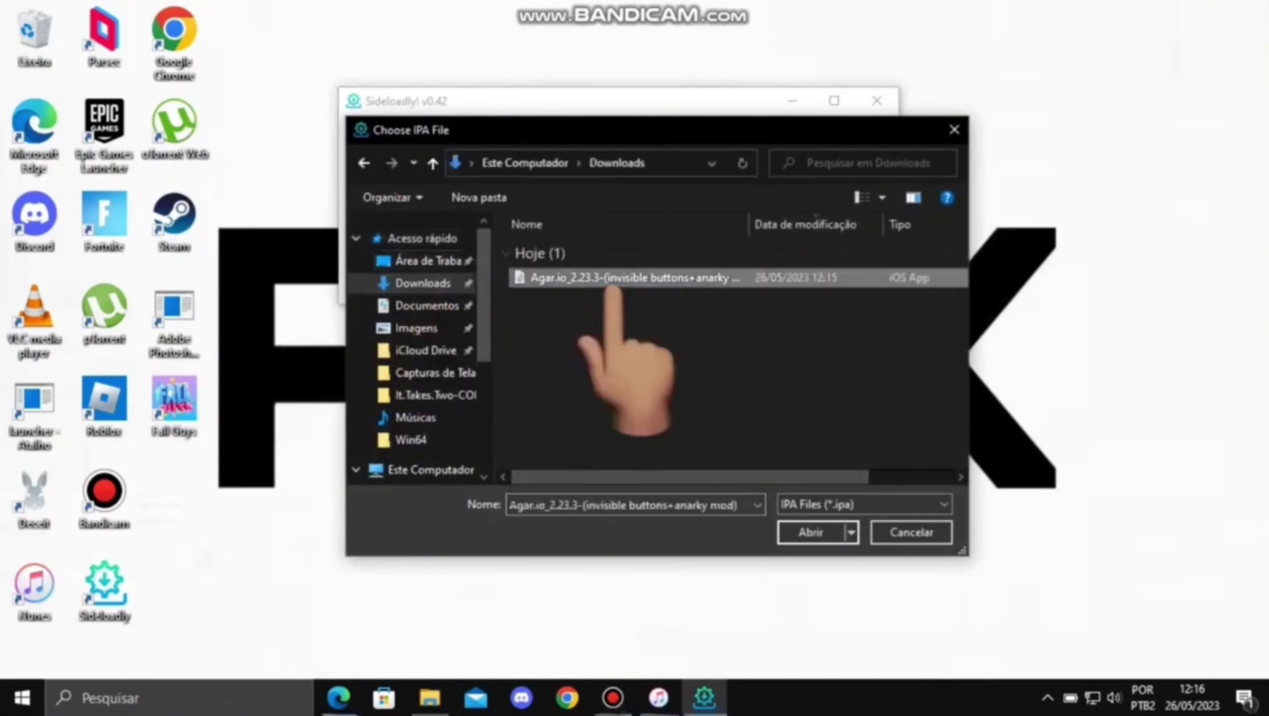
left_click(810, 533)
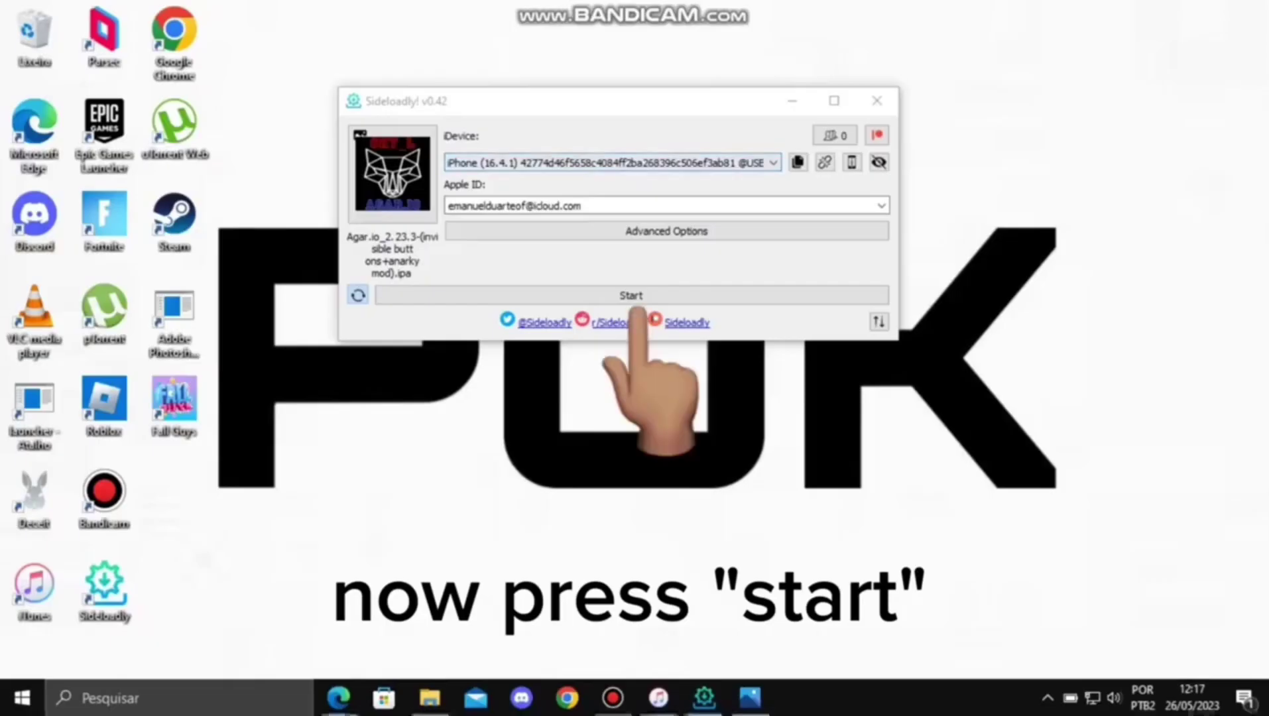
Step: Start sideloading the loaded Agar.io IPA onto the connected iPhone
left_click_drag(71, 313, 434, 313)
left_click(667, 604)
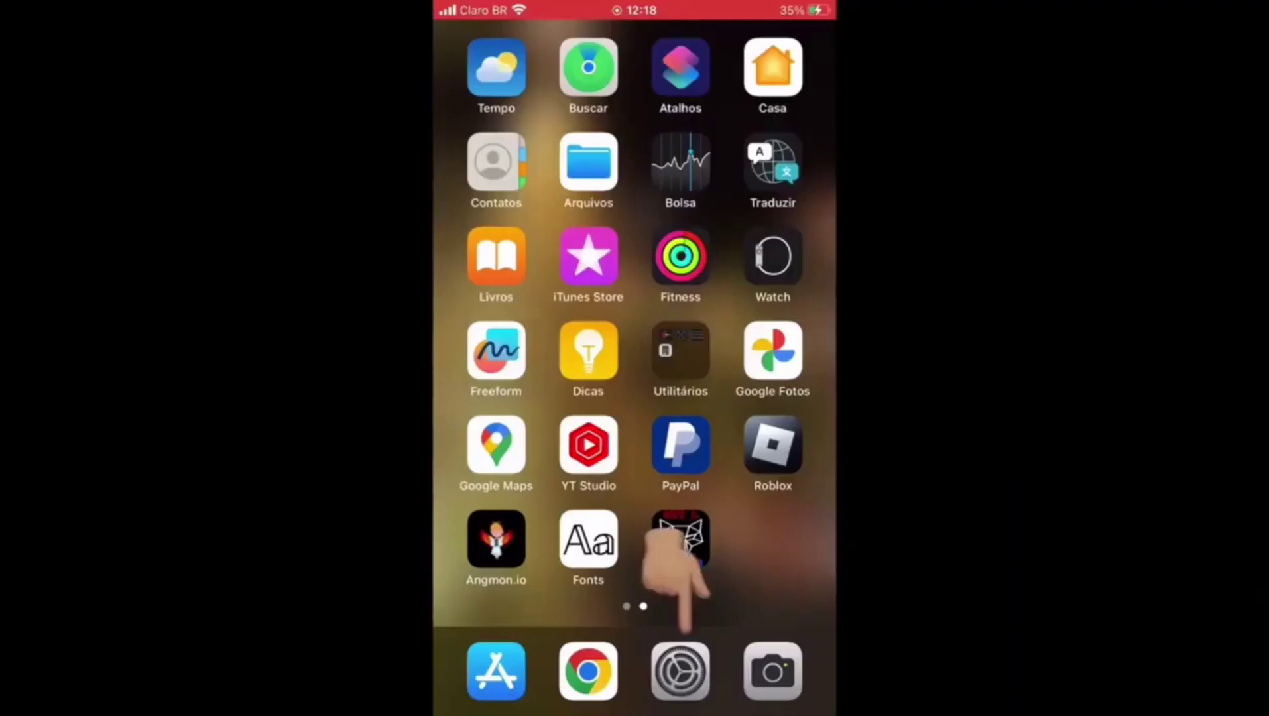
Step: In the iPhone's Ajustes, trust the Apple ID's developer profile under Gestão de VPN e Dispositivo so its apps can run
left_click(681, 670)
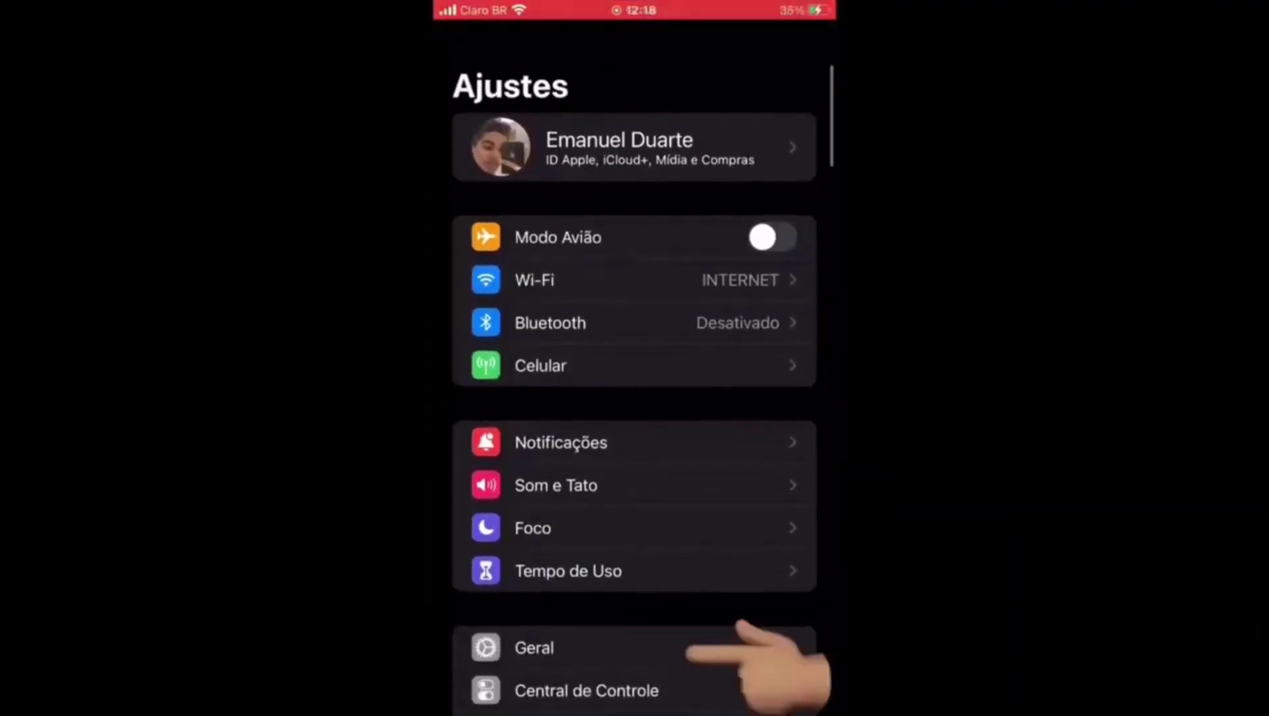
left_click(689, 651)
scroll(635, 398, "down", 5)
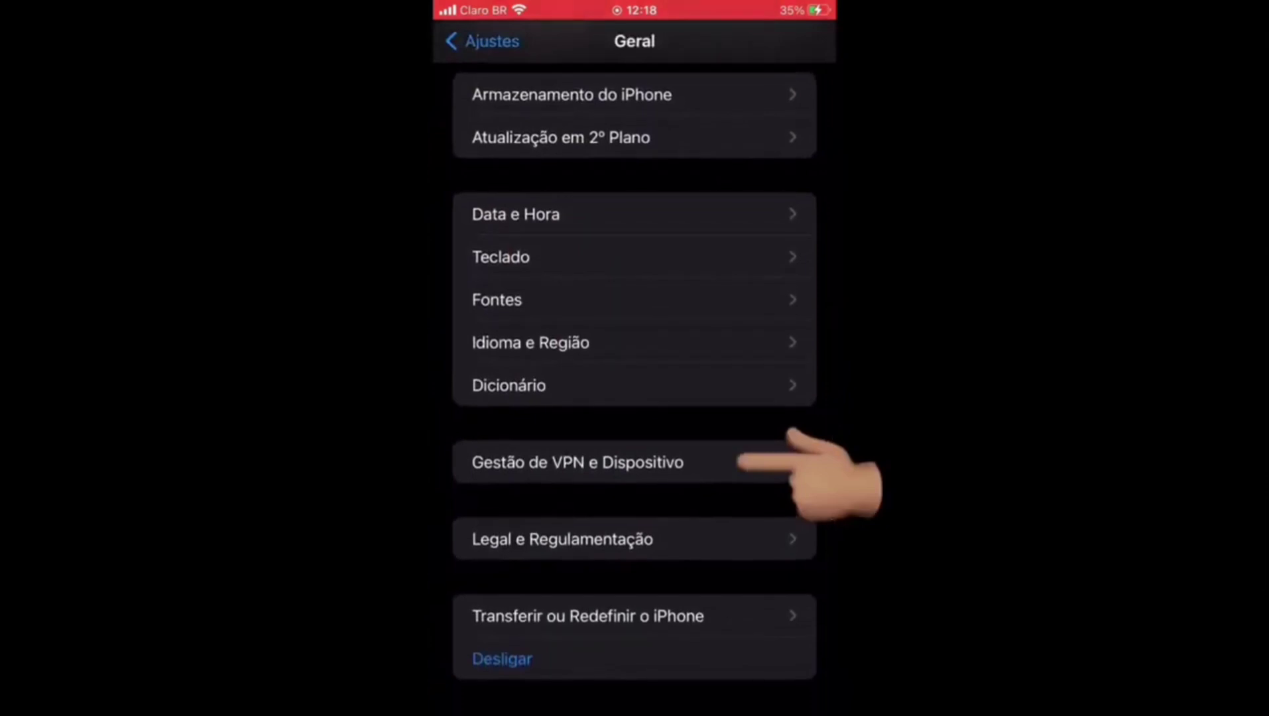
left_click(596, 462)
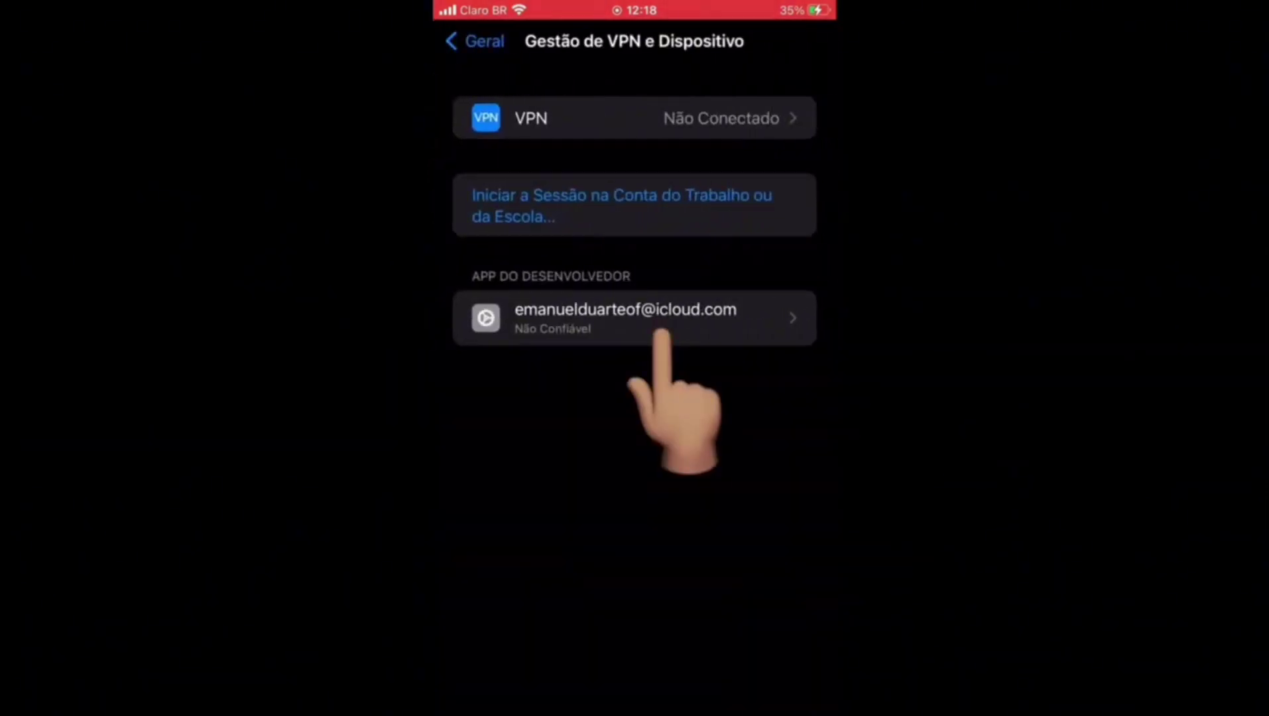
left_click(661, 325)
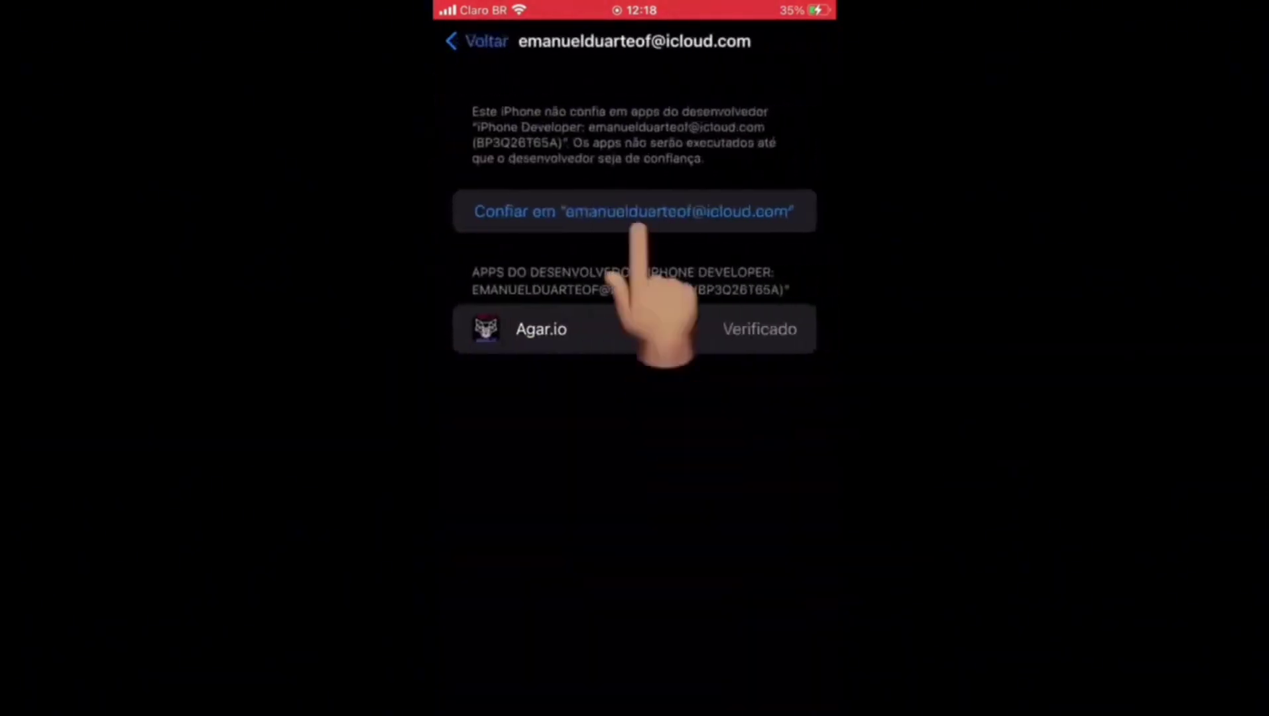
left_click(639, 212)
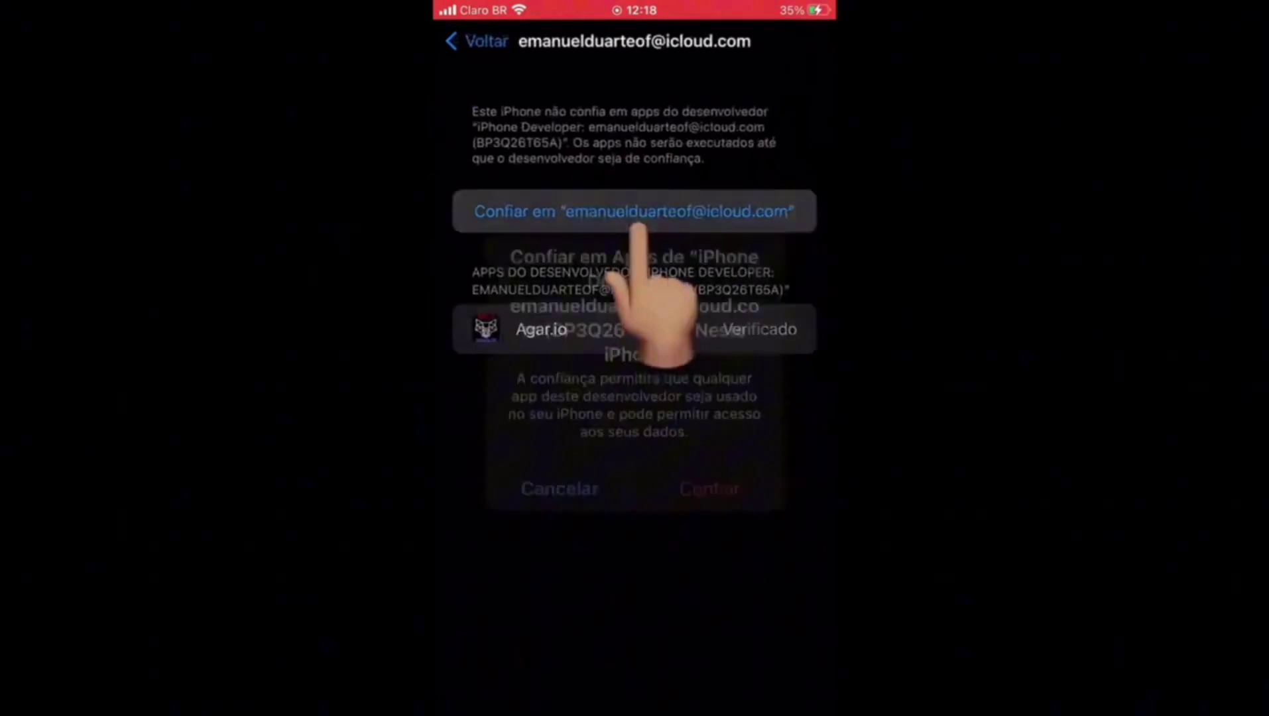
left_click(701, 473)
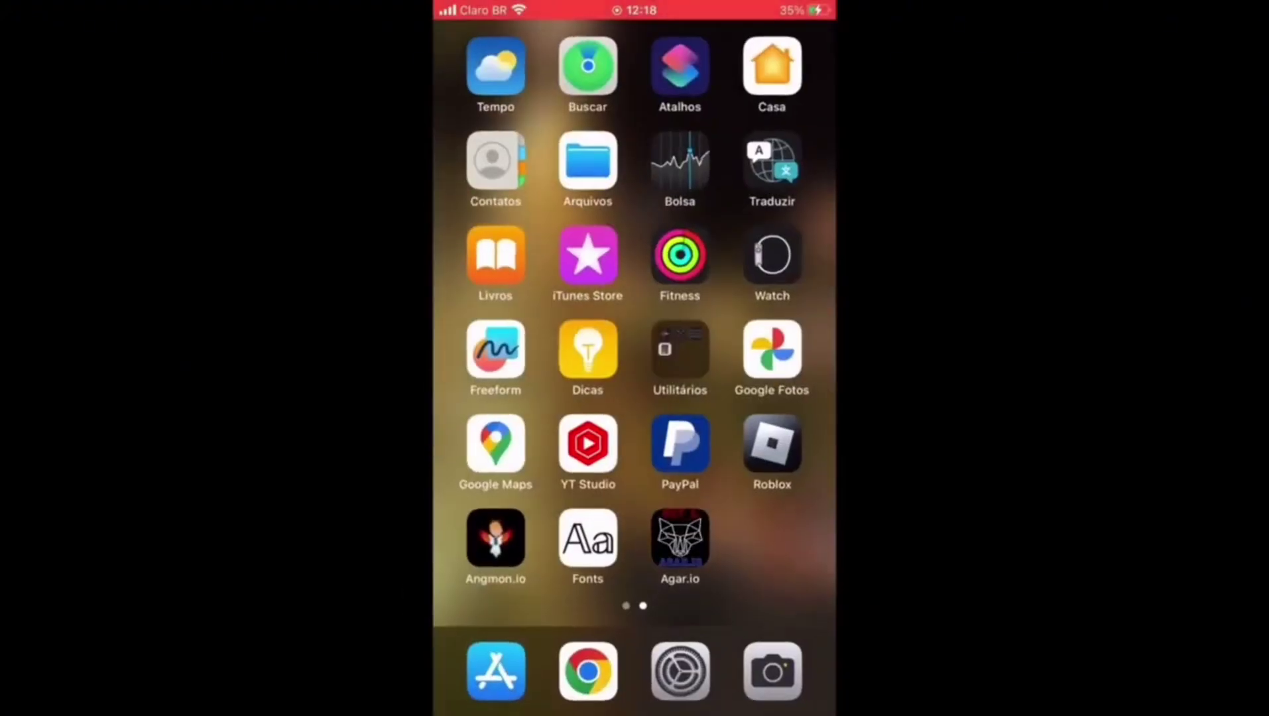
Step: Open the sideloaded Agar.io app, sign in through Facebook and ask the app not to track activity
left_click(677, 529)
left_click(518, 475)
left_click(531, 384)
left_click(750, 481)
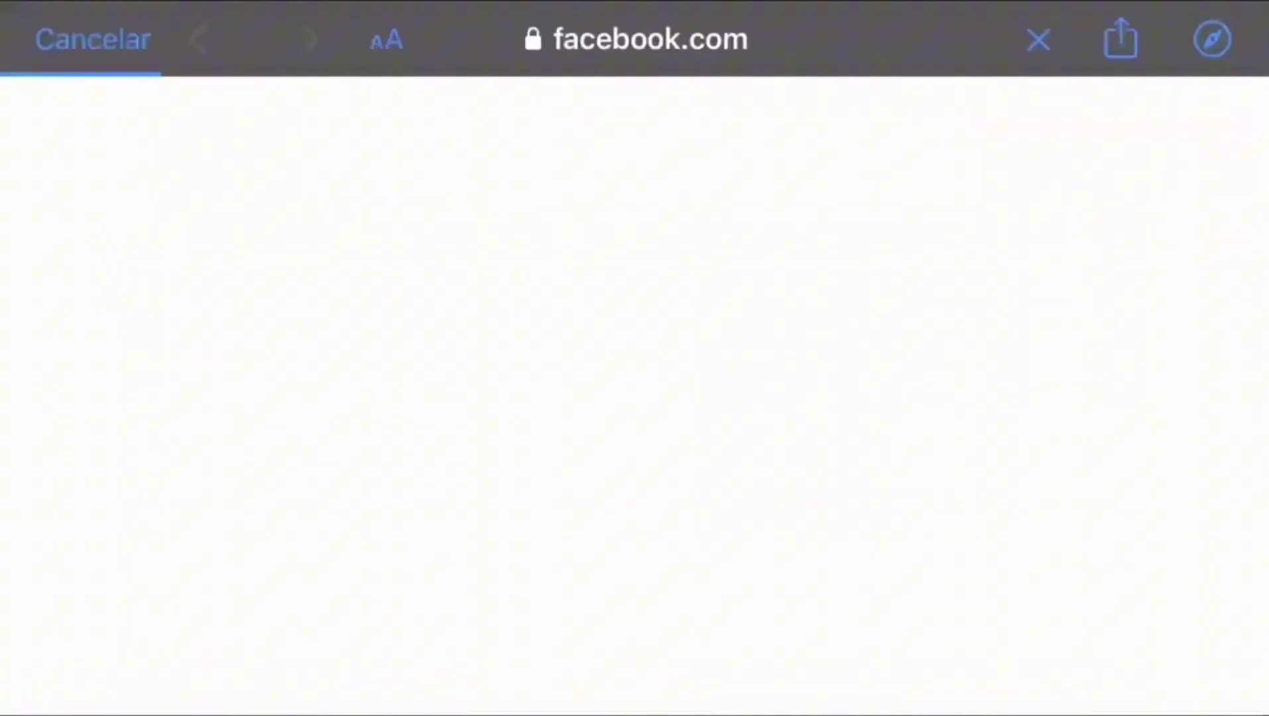
left_click(635, 566)
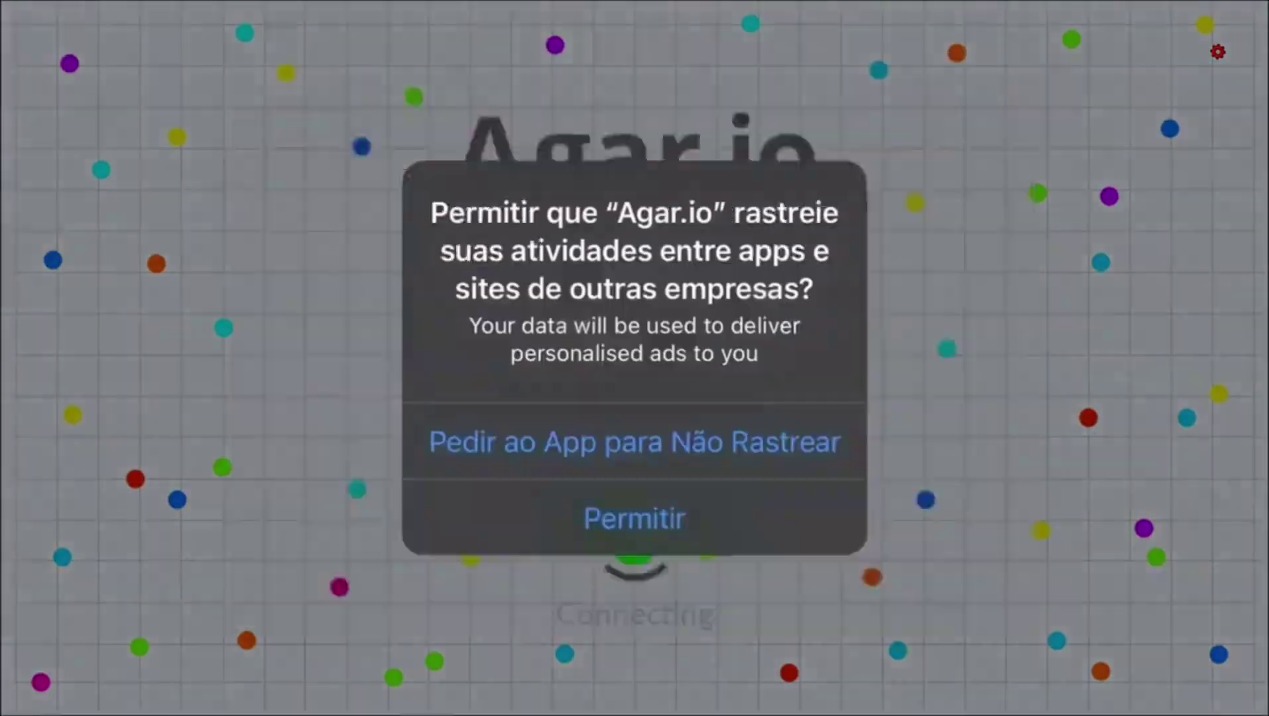
left_click(635, 442)
Step: Set the player nickname to "Pok YT" and start a match, steering the cell
left_click(634, 272)
type("Pok YT")
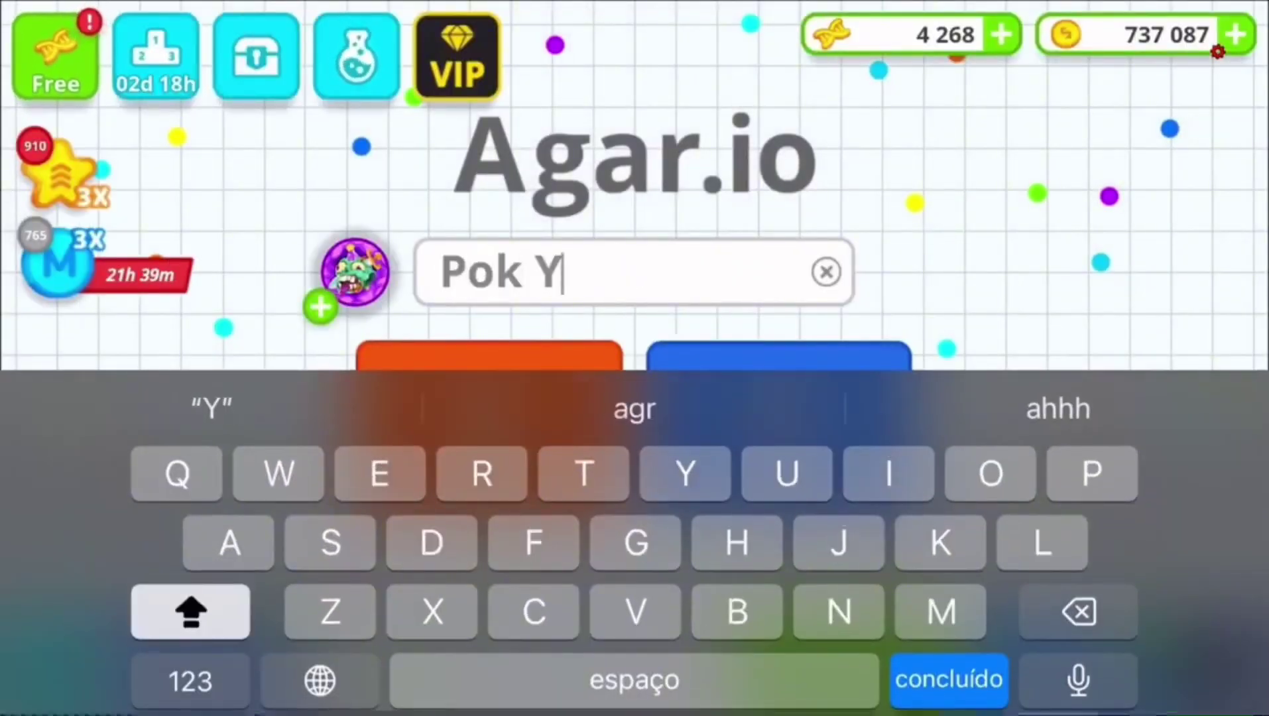
left_click(949, 680)
left_click(490, 469)
mouse_move(267, 490)
left_mouse_down()
mouse_move(331, 477)
mouse_move(317, 533)
mouse_move(311, 496)
mouse_move(285, 494)
mouse_move(303, 441)
mouse_move(247, 424)
left_mouse_up()
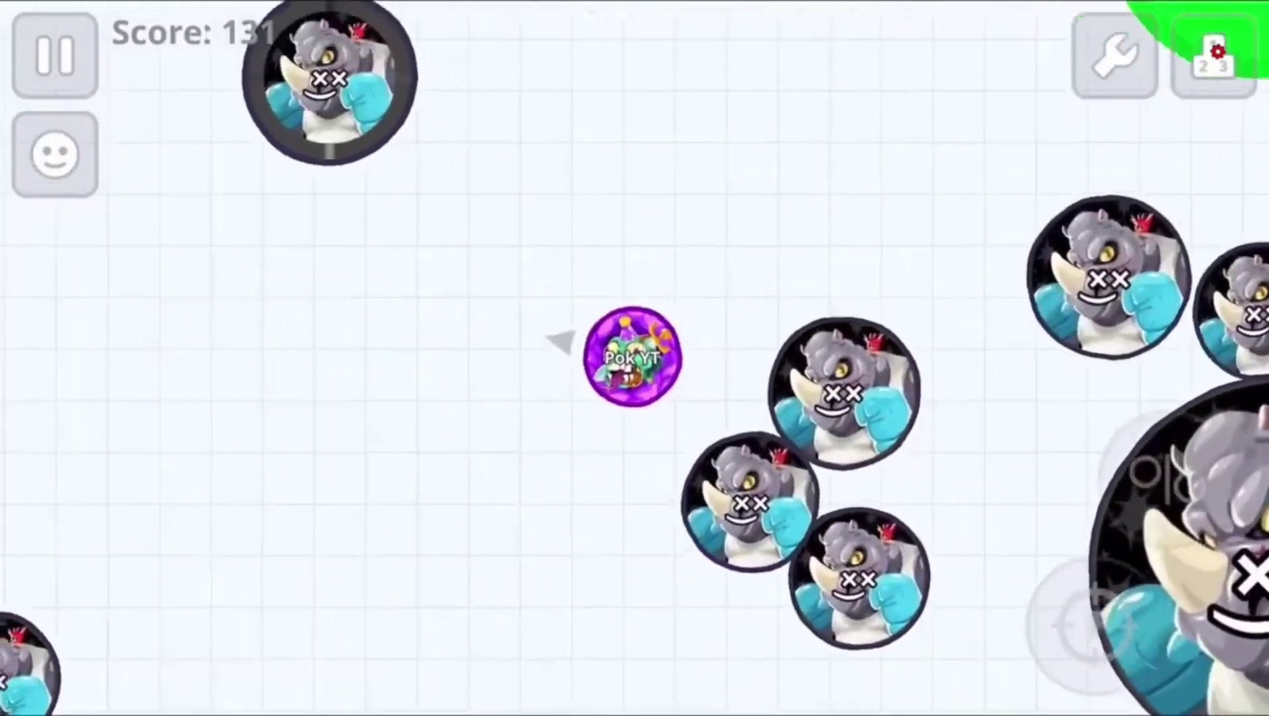
Step: Pause the match, return to play and steer the cell across the map
left_click(55, 55)
left_click(744, 384)
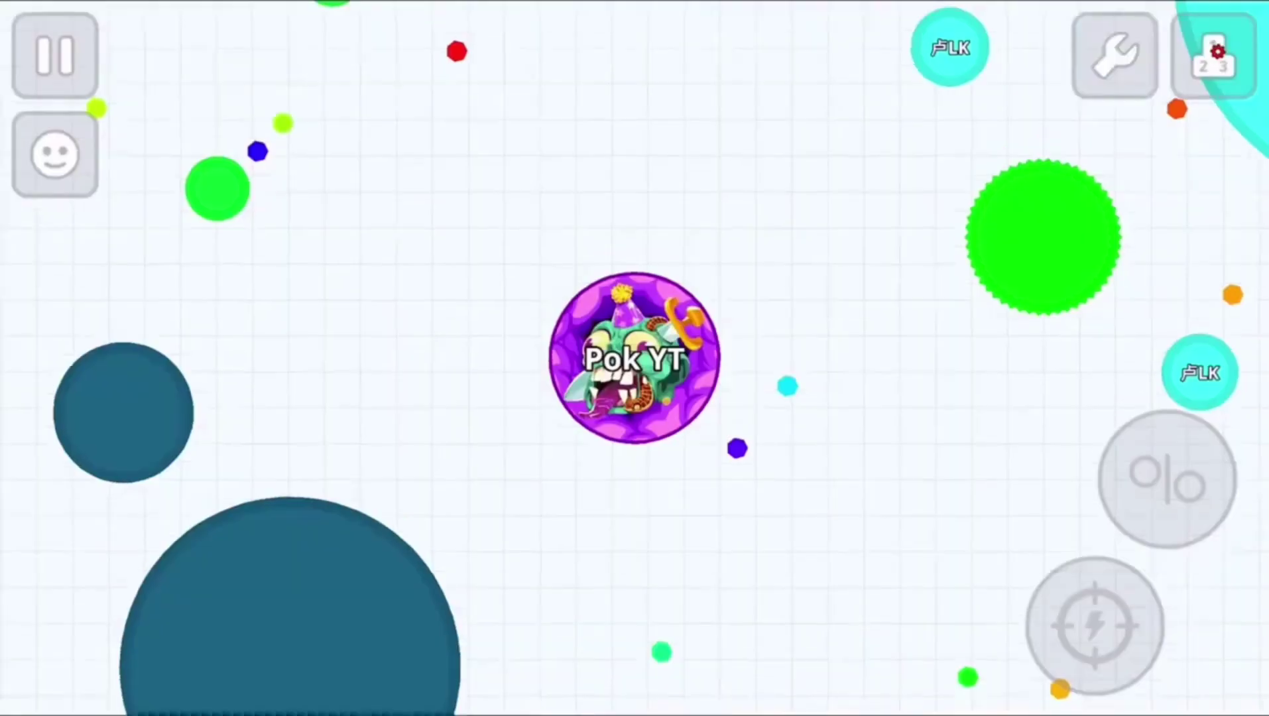
mouse_move(249, 452)
left_mouse_down()
mouse_move(305, 419)
mouse_move(279, 398)
left_mouse_up()
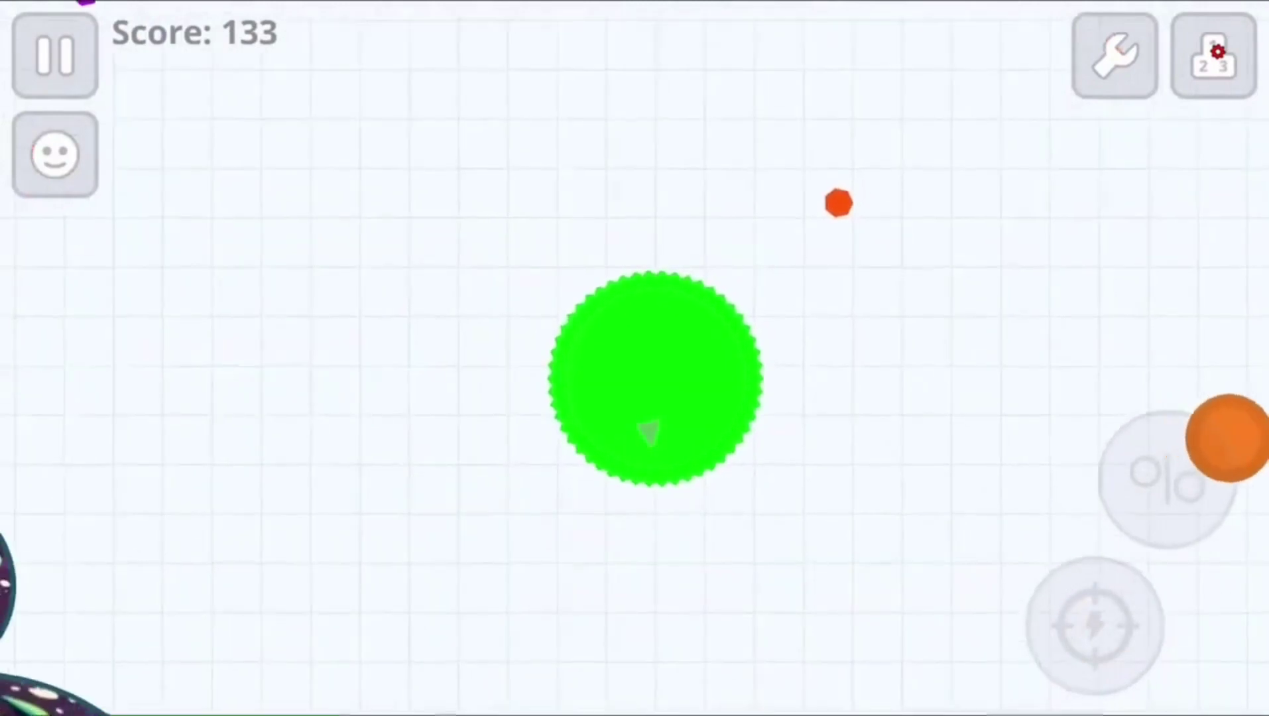
Step: Open the Xelahot mod menu and set the Classic Dynamic zoom to 0.77
left_click(1217, 51)
left_click_drag(974, 372, 1065, 372)
left_click(1017, 332)
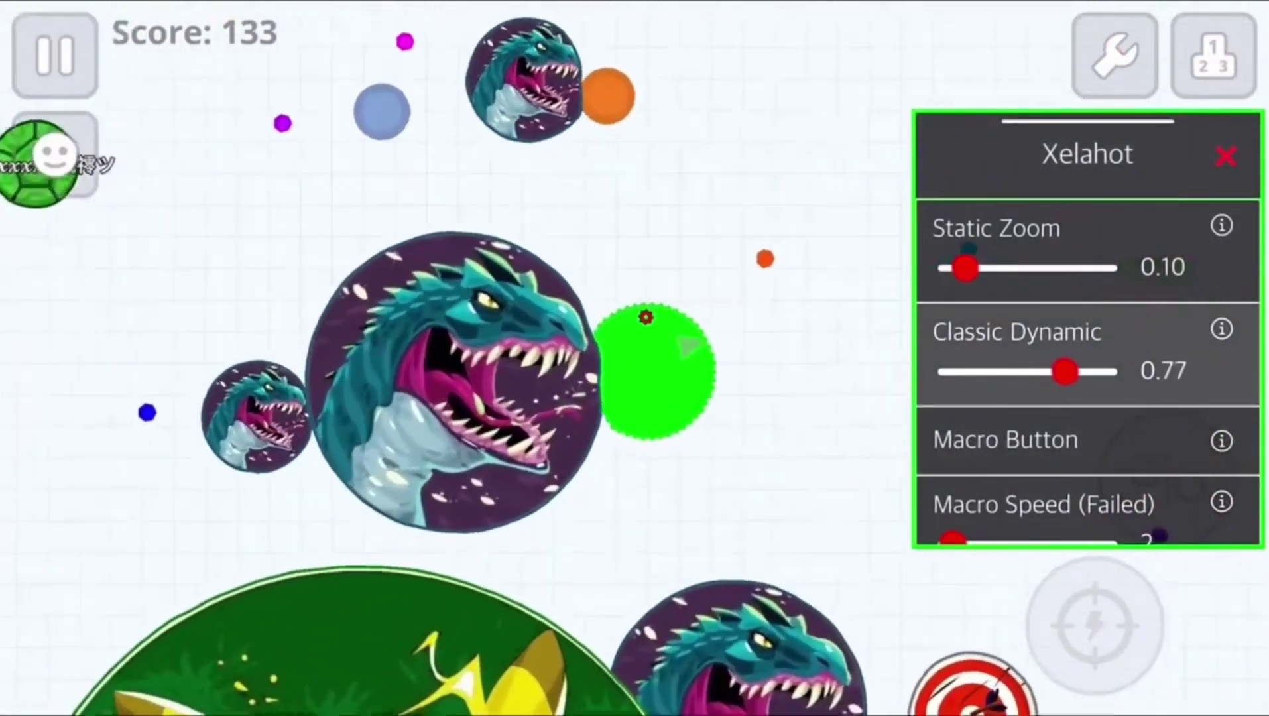